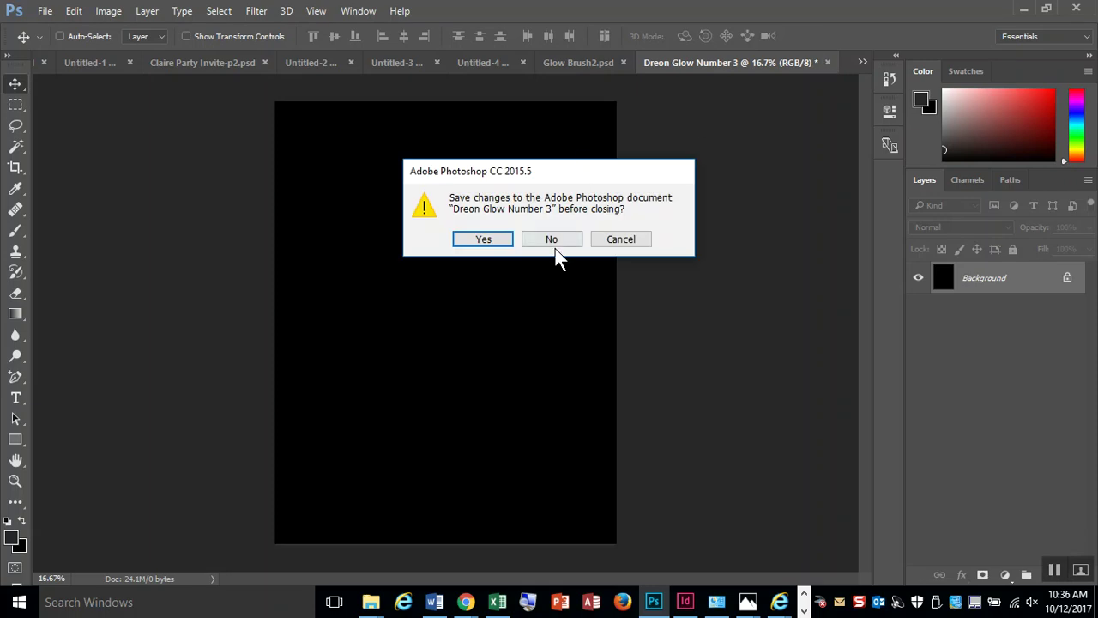
- Close the Dreon Glow Number 3 document without saving its changes
{"action": "left_click", "coordinate": [557, 241]}
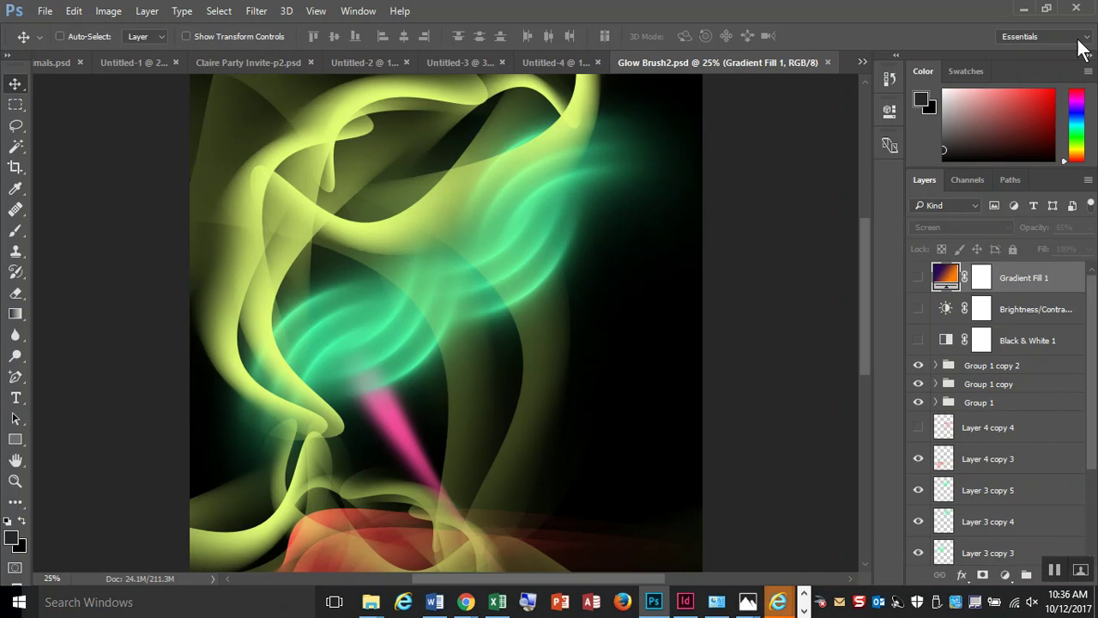
{"action": "left_click", "coordinate": [43, 11]}
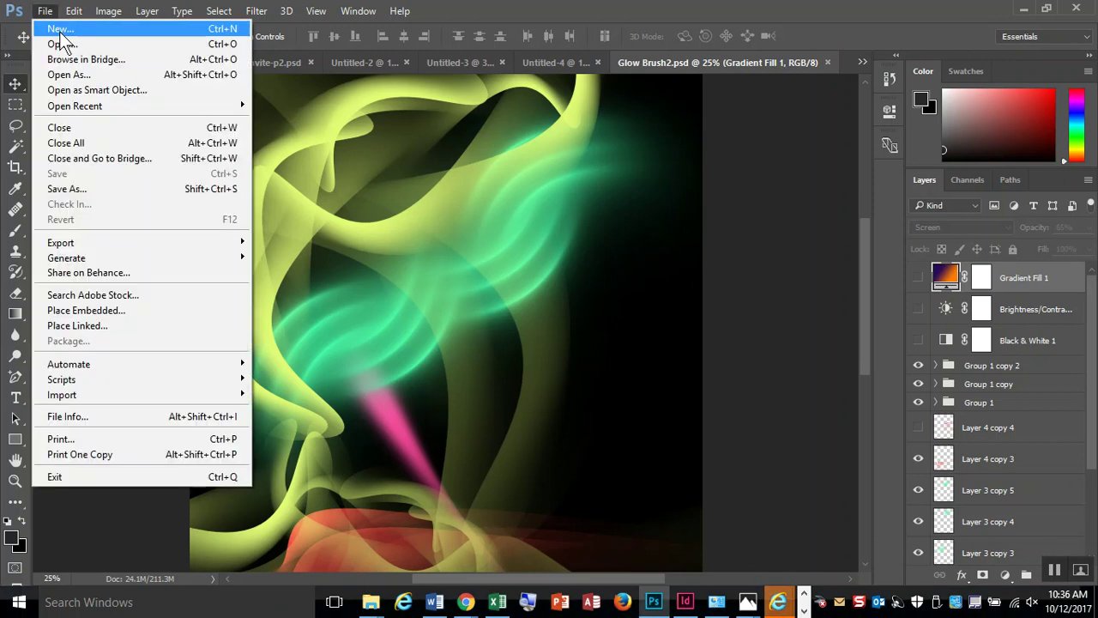
- Start a new document using the U.S. Paper Letter preset in RGB Color mode
{"action": "left_click", "coordinate": [61, 35]}
{"action": "left_click", "coordinate": [533, 137]}
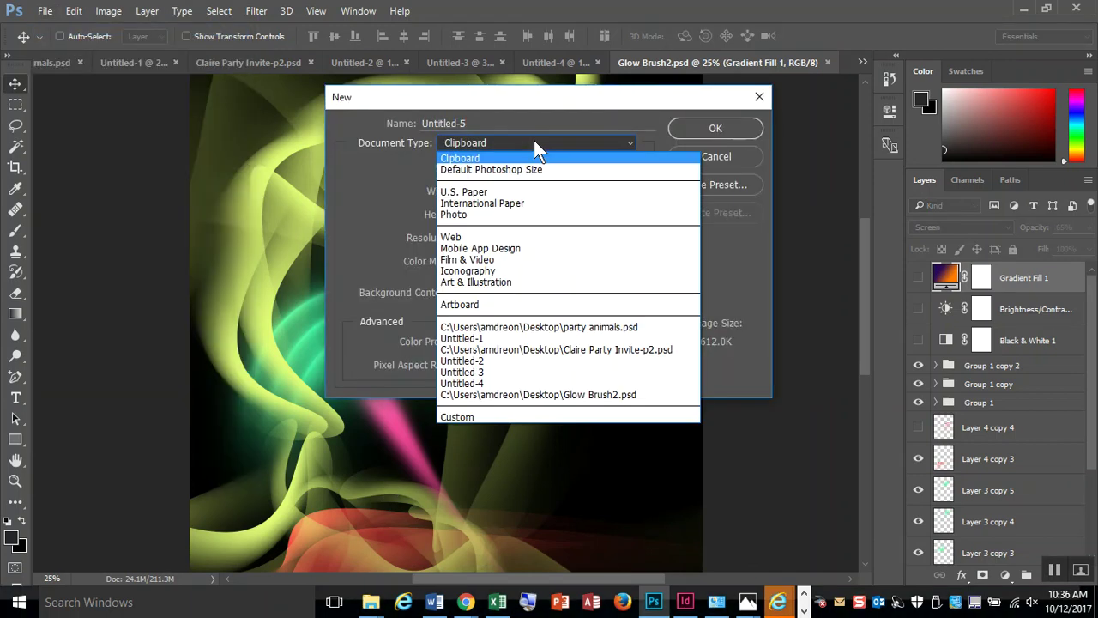
{"action": "left_click", "coordinate": [539, 193]}
{"action": "left_click", "coordinate": [514, 259]}
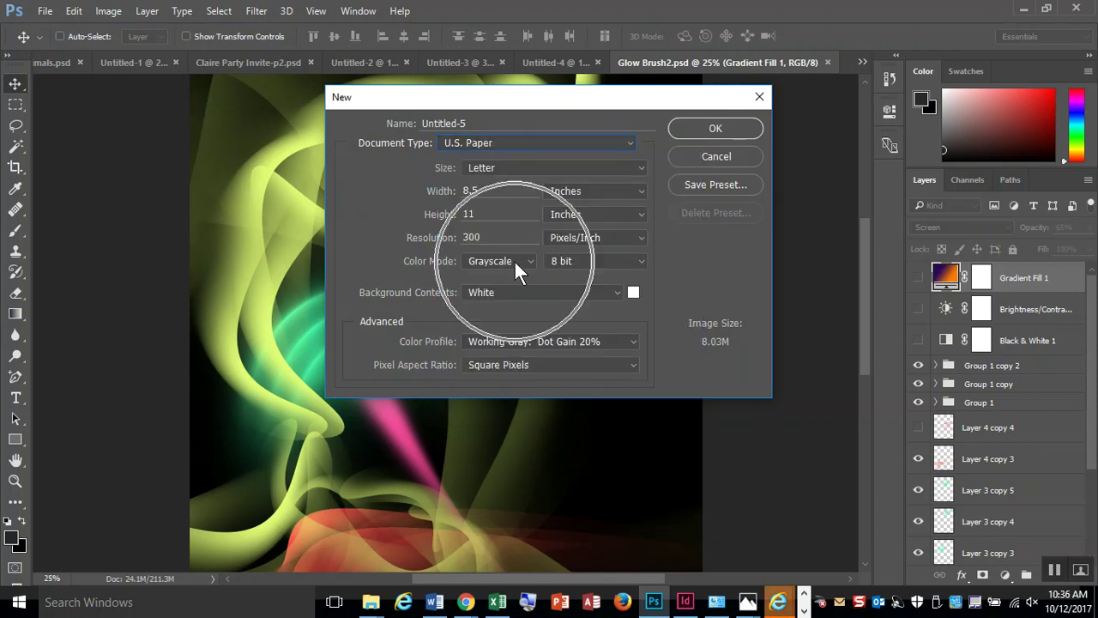
{"action": "left_click", "coordinate": [514, 259]}
{"action": "left_click", "coordinate": [514, 259]}
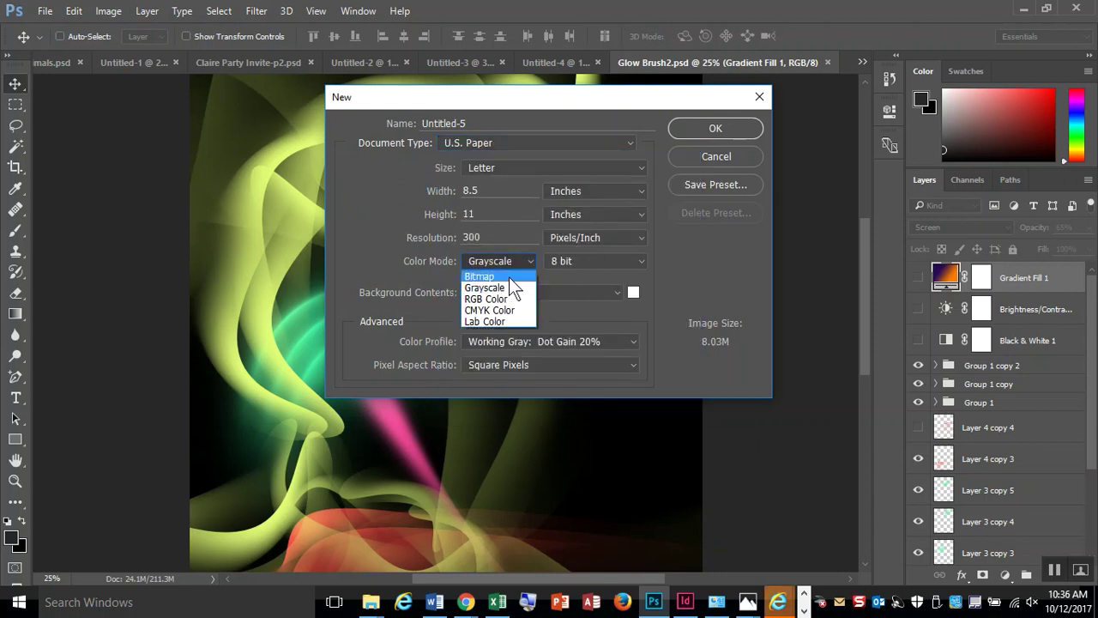
{"action": "left_click", "coordinate": [506, 302]}
{"action": "left_click", "coordinate": [484, 142]}
{"action": "left_click", "coordinate": [472, 192]}
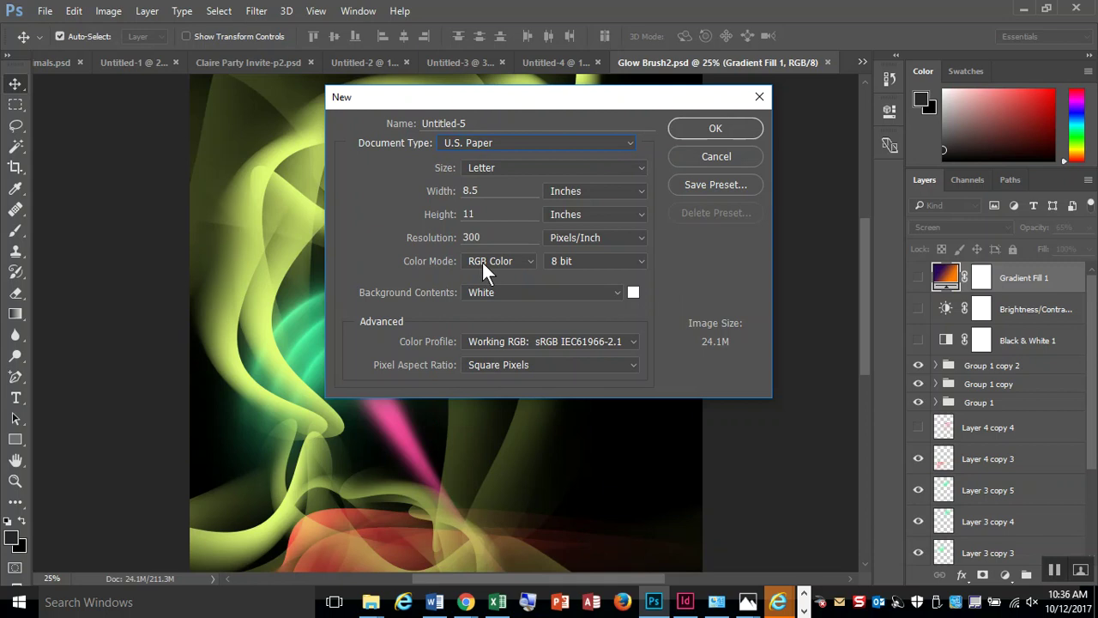
- Name the 8.5 × 11 in, 300 ppi document Dreon Glow 3 and create it
{"action": "key", "text": "ctrl"}
{"action": "double_click", "coordinate": [474, 123]}
{"action": "type", "text": "Dreon Glow 3"}
{"action": "key", "text": "Return"}
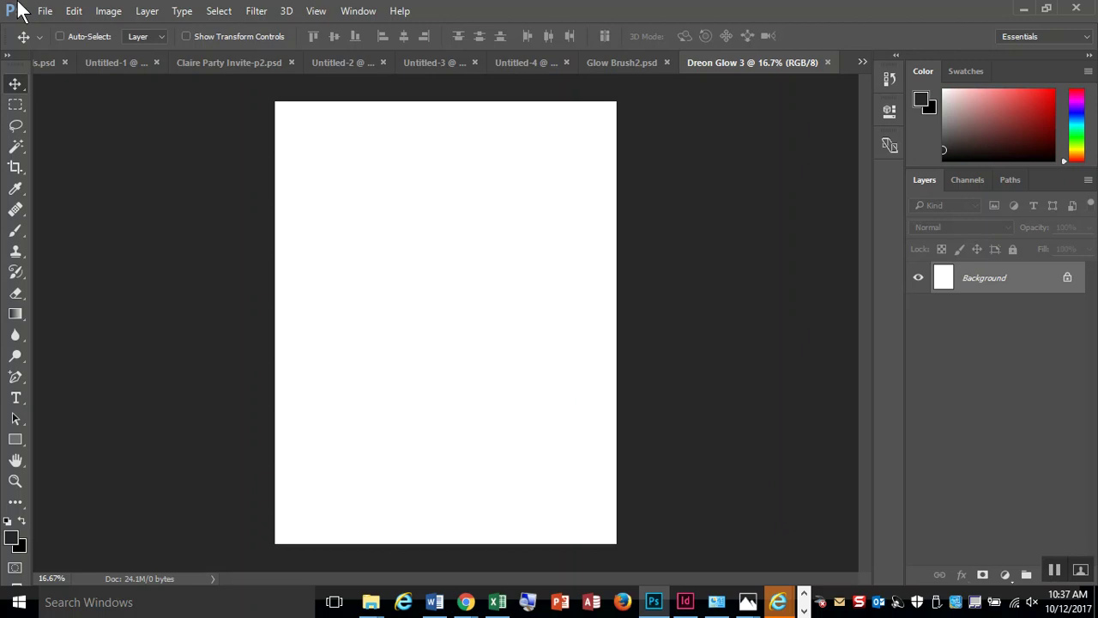
- Fill the Background with the custom dark navy colour #17161e using Edit > Fill
{"action": "left_click", "coordinate": [73, 10]}
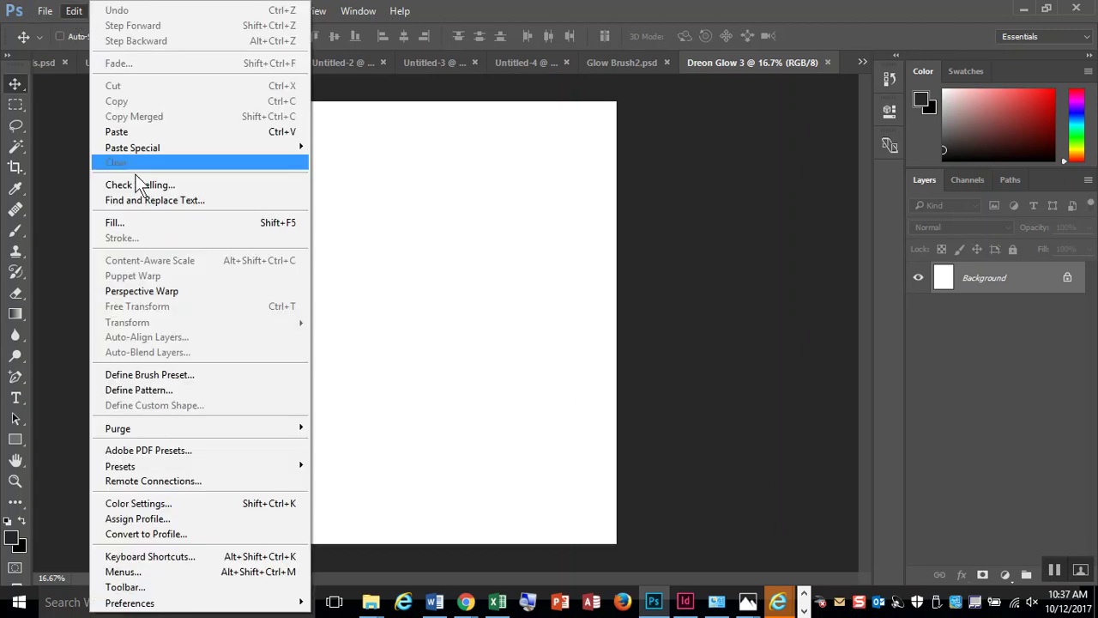
{"action": "left_click", "coordinate": [133, 220]}
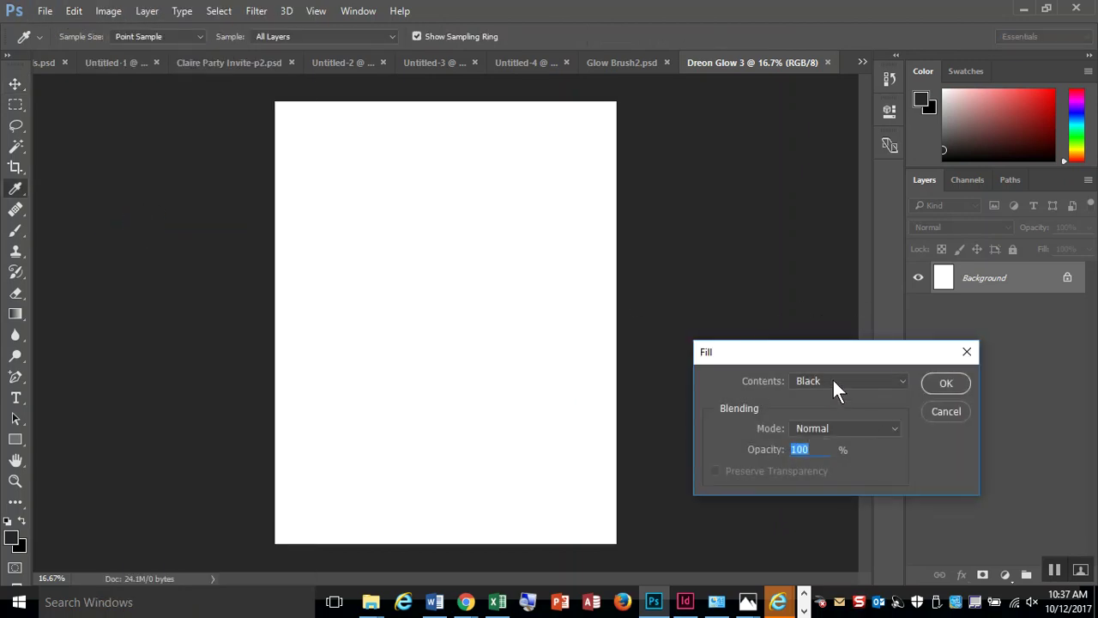
{"action": "left_click", "coordinate": [865, 377]}
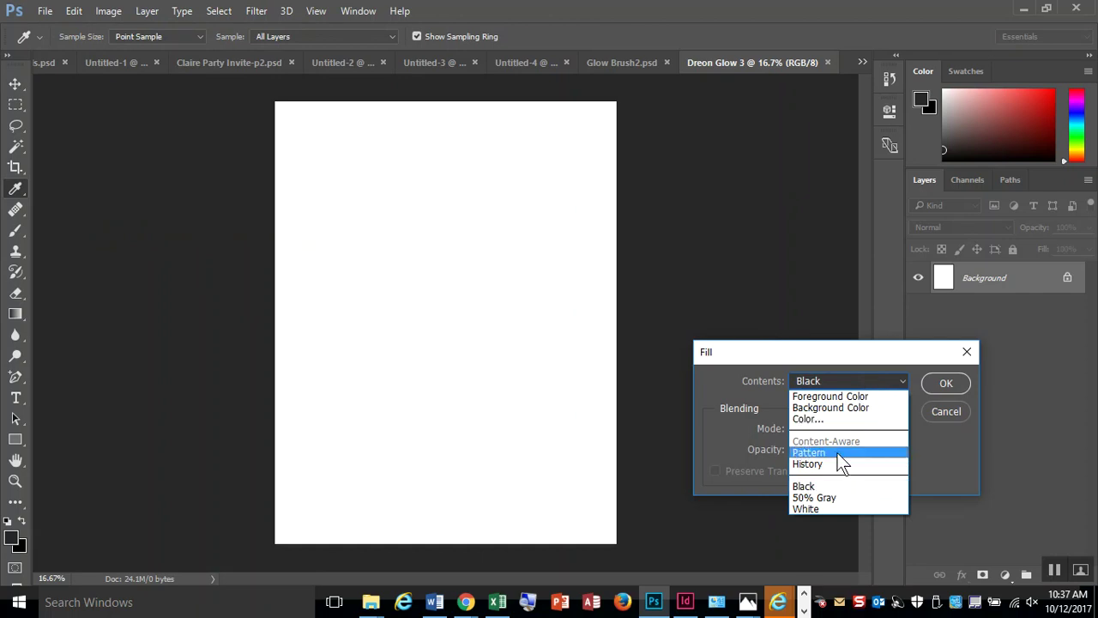
{"action": "left_click", "coordinate": [836, 419]}
{"action": "mouse_move", "coordinate": [661, 380]}
{"action": "left_mouse_down"}
{"action": "mouse_move", "coordinate": [662, 366]}
{"action": "mouse_move", "coordinate": [707, 375]}
{"action": "mouse_move", "coordinate": [671, 360]}
{"action": "left_mouse_up"}
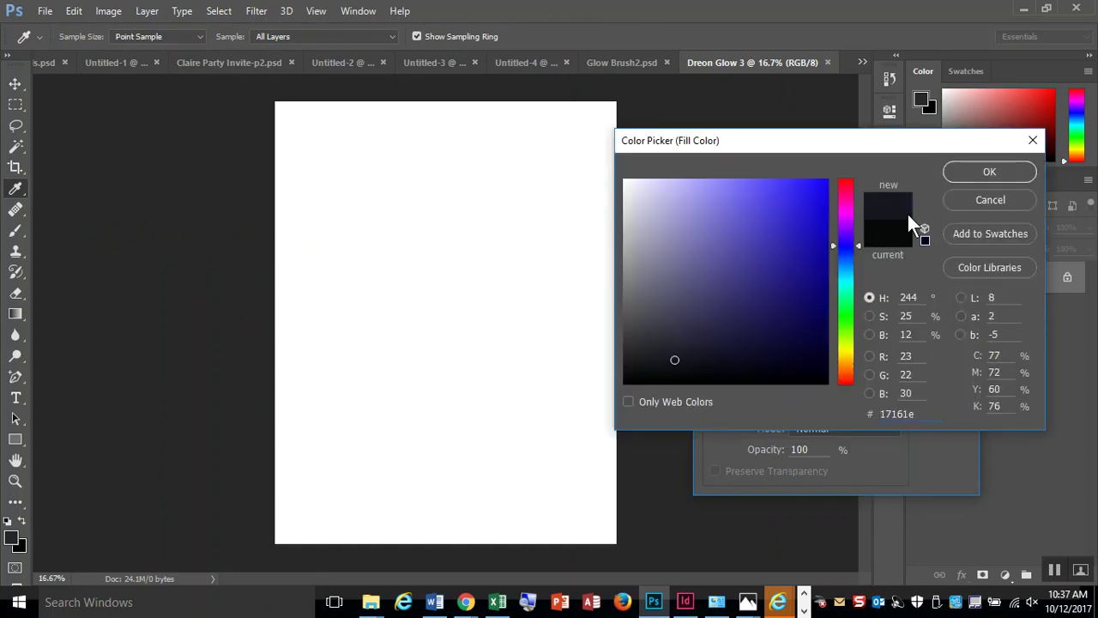
{"action": "left_click", "coordinate": [962, 174]}
{"action": "left_click", "coordinate": [949, 384]}
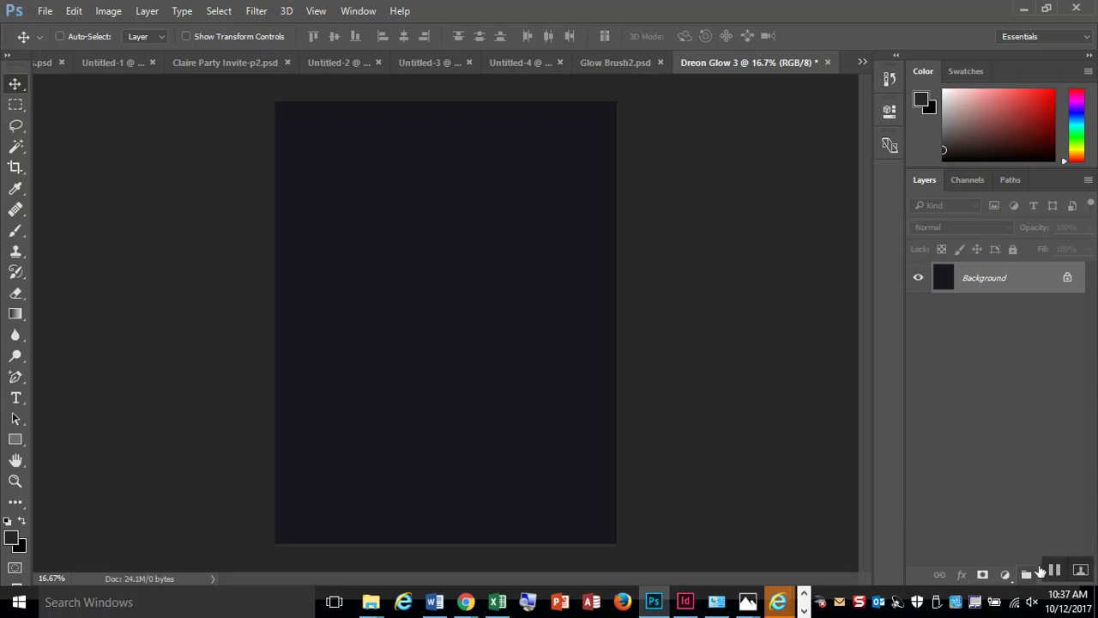
- Create a new empty Layer 1 from the Layers panel, above the navy Background
{"action": "left_click_drag", "start_coordinate": [923, 10], "coordinate": [861, 7]}
{"action": "key", "text": "ctrl"}
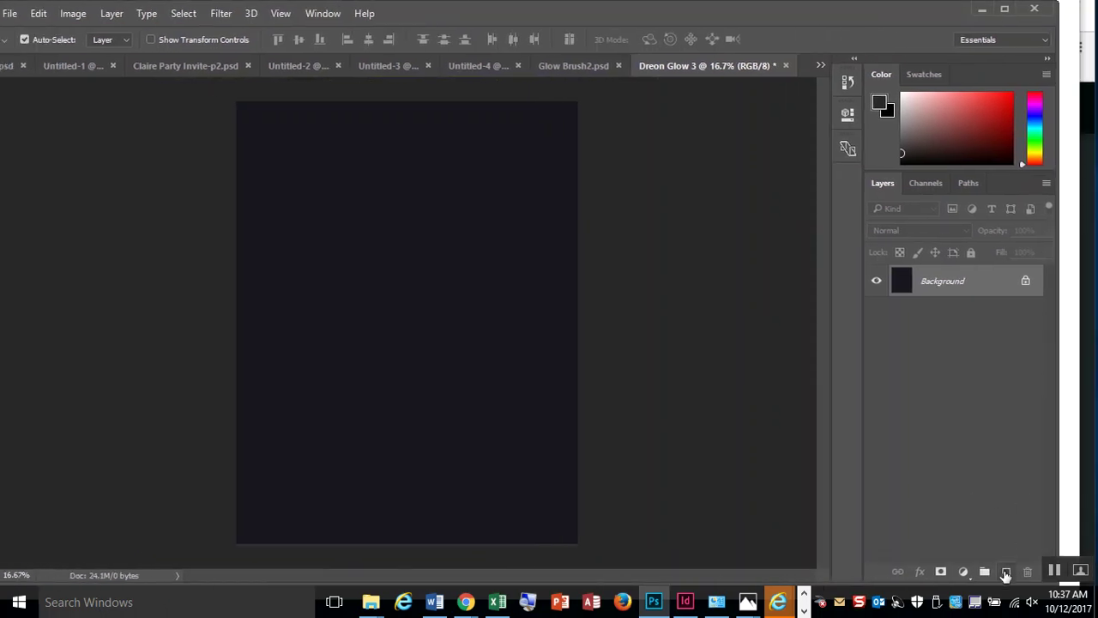
{"action": "key", "text": "ctrl"}
{"action": "key", "text": "ctrl"}
{"action": "left_click", "coordinate": [1005, 572]}
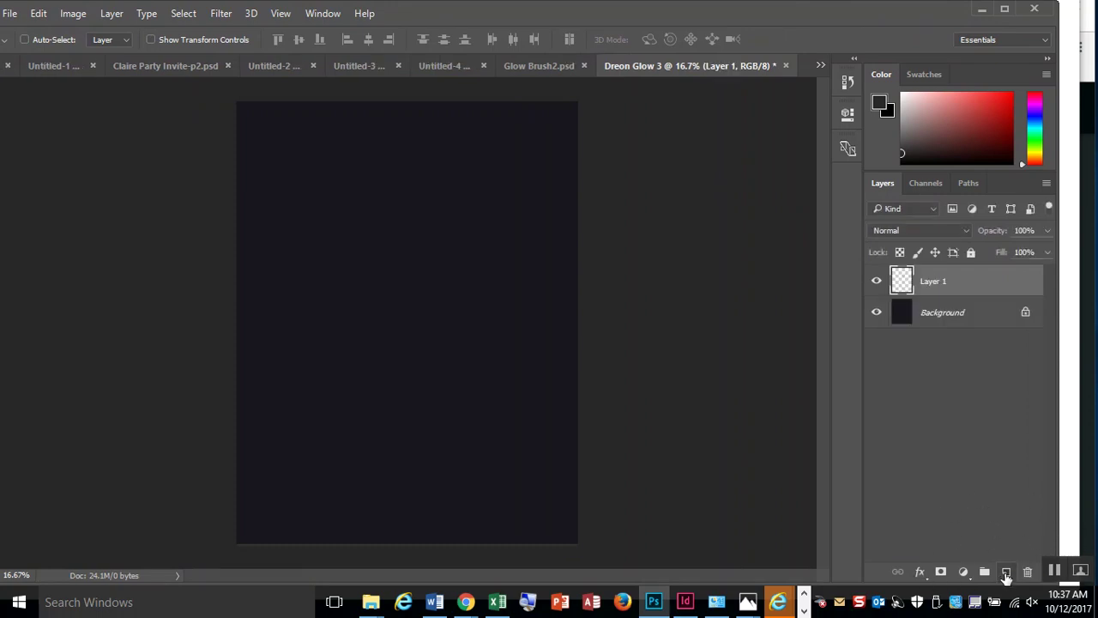
{"action": "double_click", "coordinate": [696, 7]}
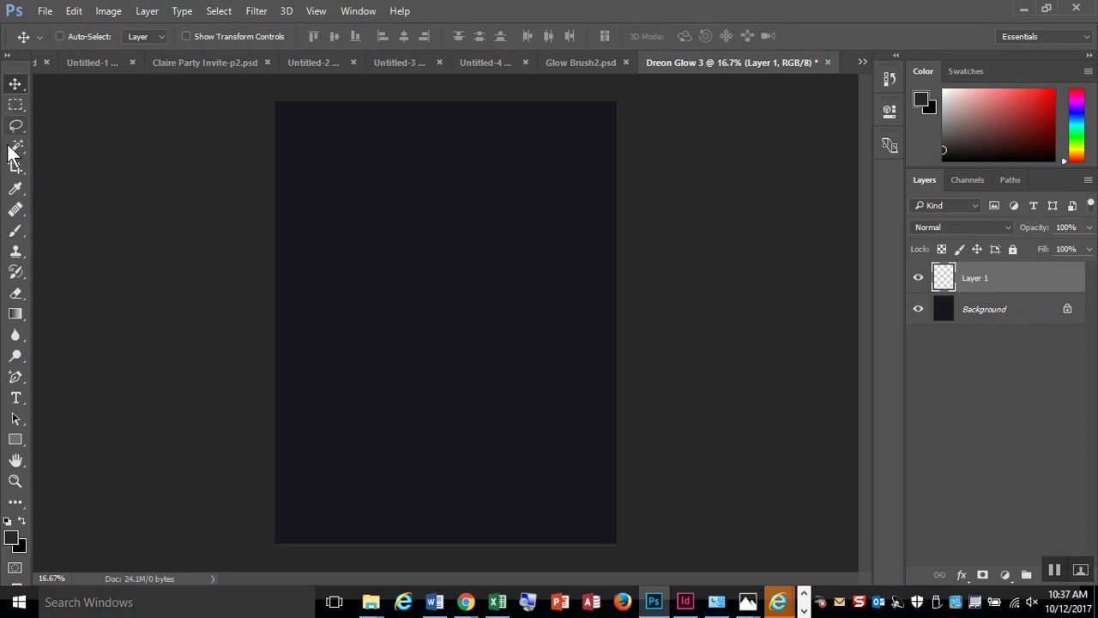
{"action": "key", "text": "ctrl"}
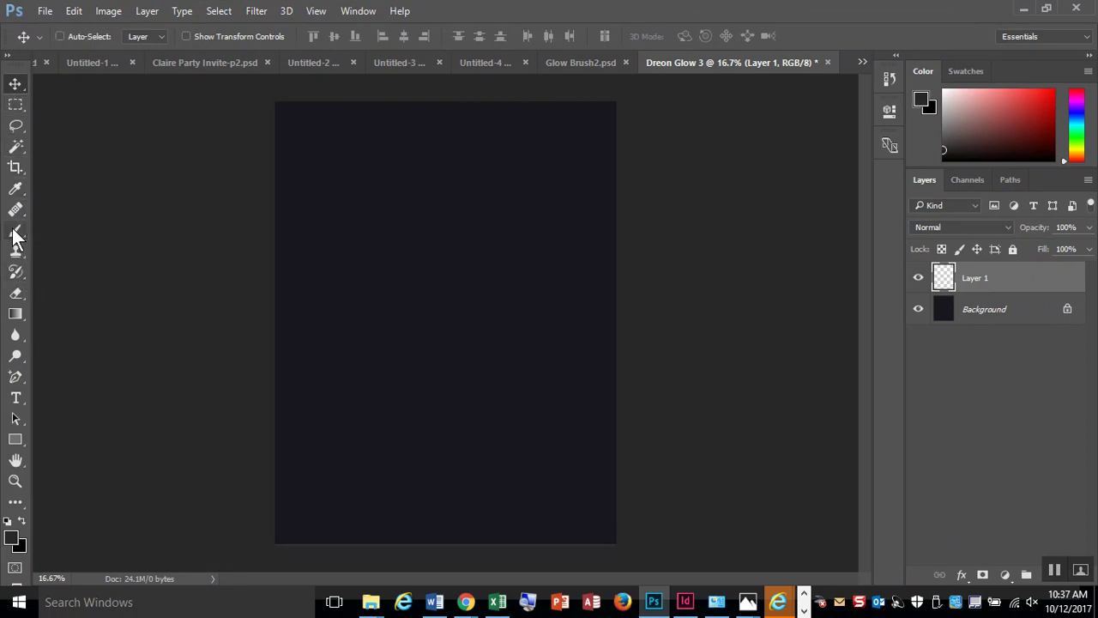
{"action": "key", "text": "ctrl"}
{"action": "key", "text": "ctrl"}
{"action": "key", "text": "ctrl"}
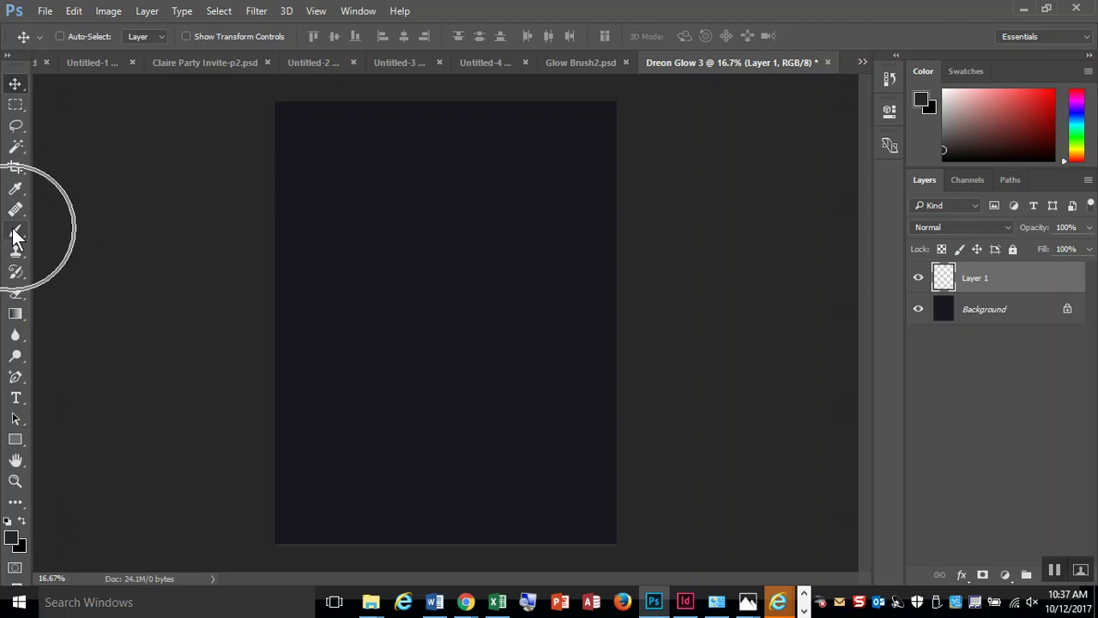
- Switch to the Brush tool with a soft round tip at 0% hardness
{"action": "left_click", "coordinate": [15, 232]}
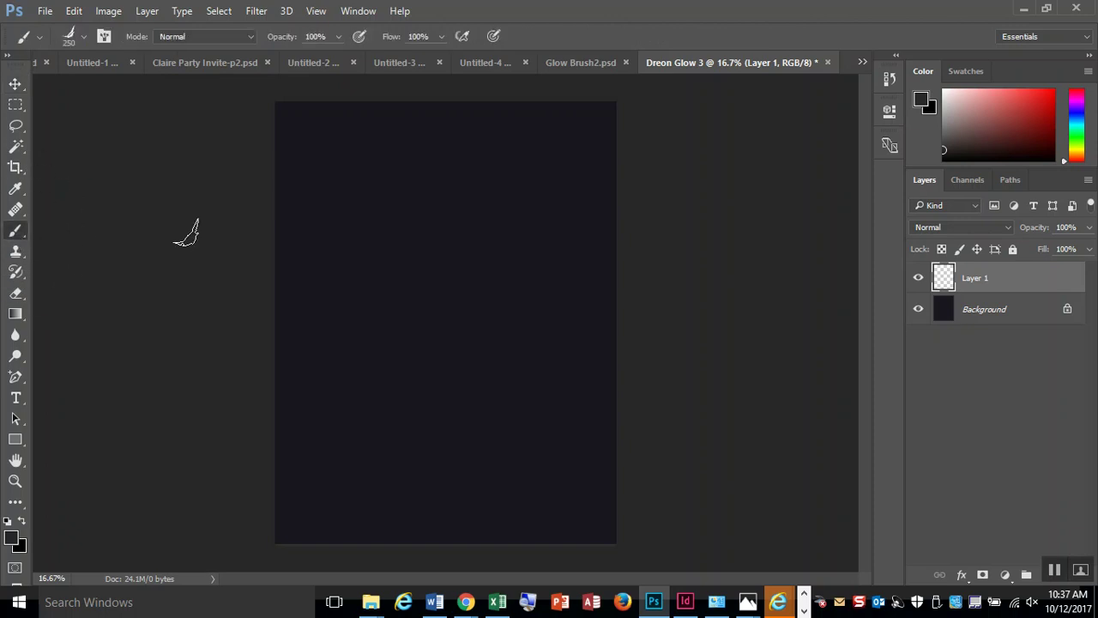
{"action": "left_click", "coordinate": [83, 36]}
{"action": "scroll", "coordinate": [204, 262], "scroll_direction": "up", "scroll_amount": 5}
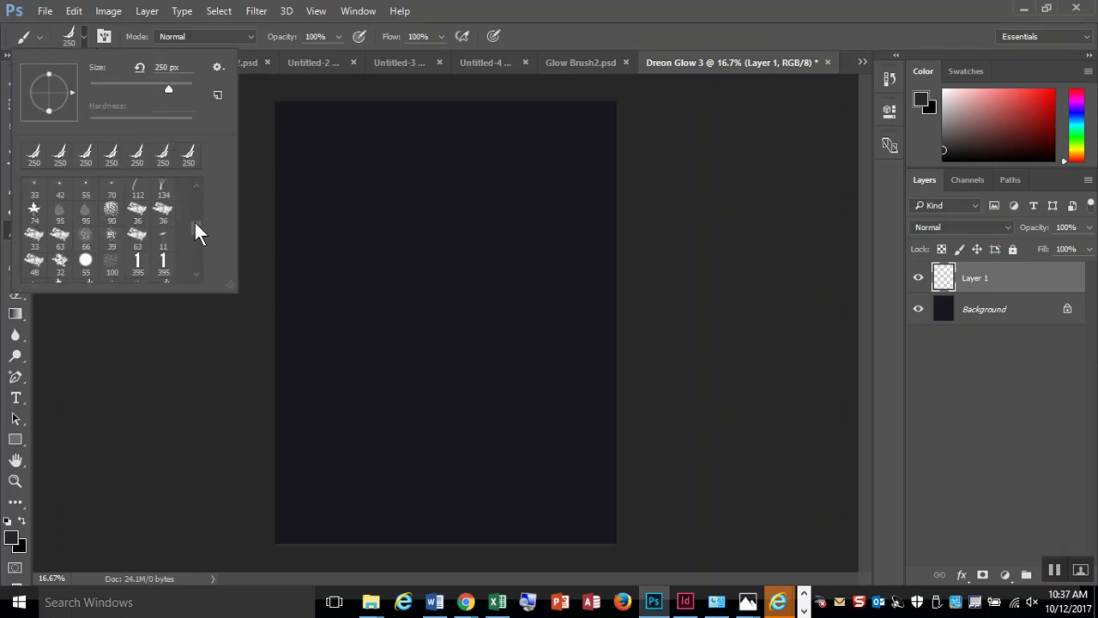
{"action": "scroll", "coordinate": [198, 224], "scroll_direction": "up", "scroll_amount": 1}
{"action": "left_click_drag", "start_coordinate": [199, 232], "coordinate": [194, 183]}
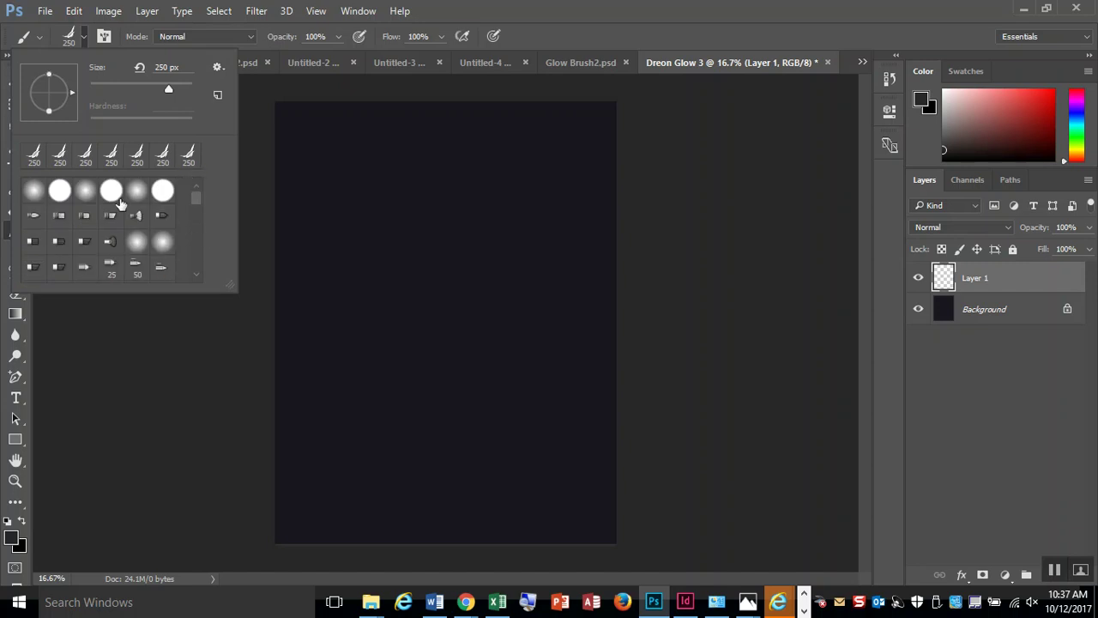
{"action": "left_click", "coordinate": [35, 190]}
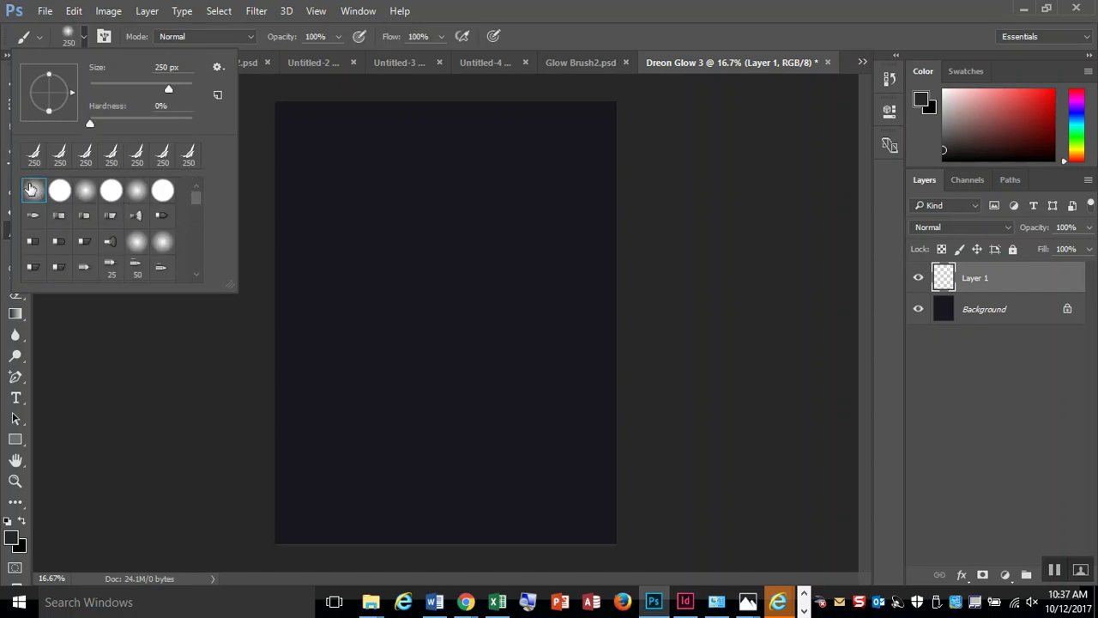
{"action": "mouse_move", "coordinate": [89, 123]}
{"action": "left_mouse_down"}
{"action": "mouse_move", "coordinate": [205, 115]}
{"action": "mouse_move", "coordinate": [90, 124]}
{"action": "mouse_move", "coordinate": [106, 122]}
{"action": "left_mouse_up"}
{"action": "left_click", "coordinate": [84, 38]}
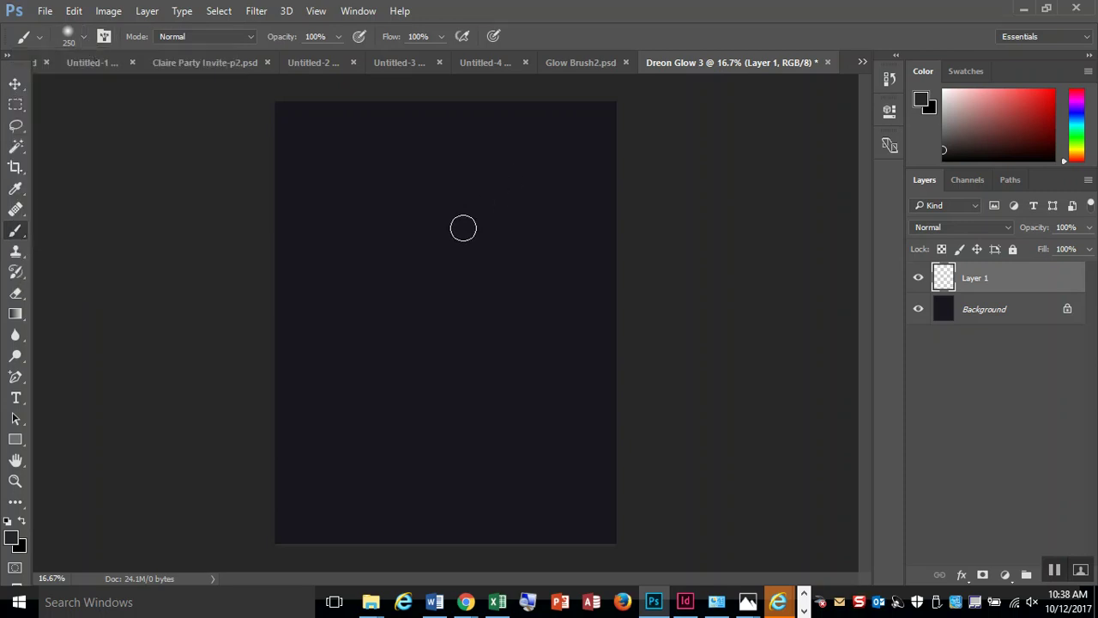
- Set the brush size to 143 px in the brush preset picker
{"action": "key", "text": "bracketright"}
{"action": "key", "text": "bracketright"}
{"action": "key", "text": "bracketleft"}
{"action": "key", "text": "bracketleft"}
{"action": "key", "text": "bracketleft"}
{"action": "key", "text": "bracketleft"}
{"action": "key", "text": "bracketright"}
{"action": "left_click", "coordinate": [83, 38]}
{"action": "mouse_move", "coordinate": [182, 90]}
{"action": "left_mouse_down"}
{"action": "mouse_move", "coordinate": [131, 93]}
{"action": "mouse_move", "coordinate": [190, 90]}
{"action": "left_mouse_up"}
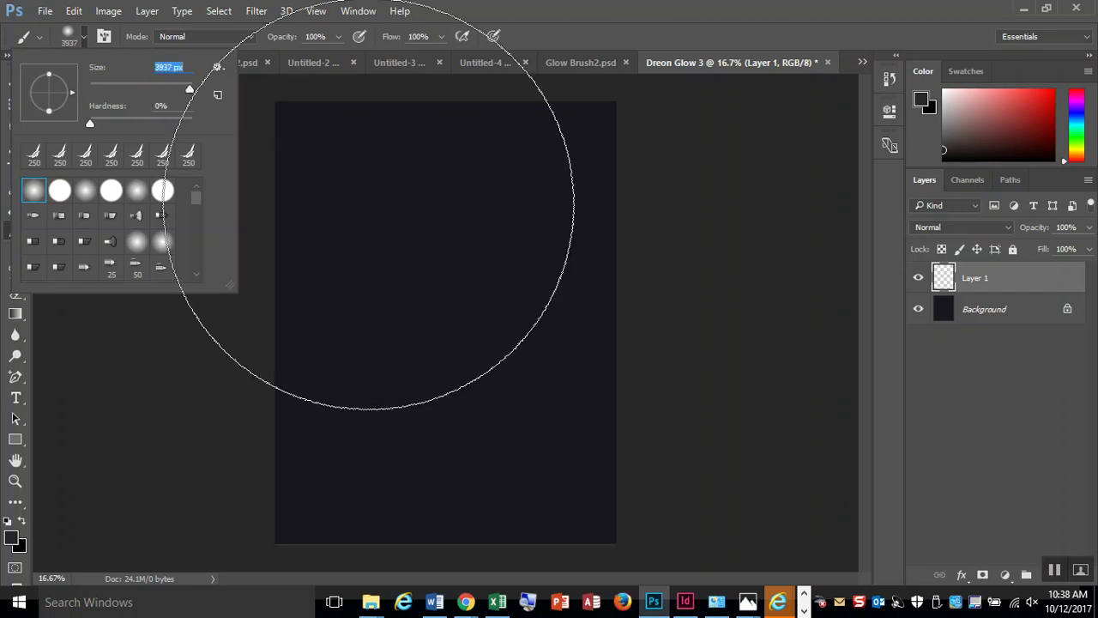
{"action": "type", "text": "143"}
{"action": "key", "text": "Return"}
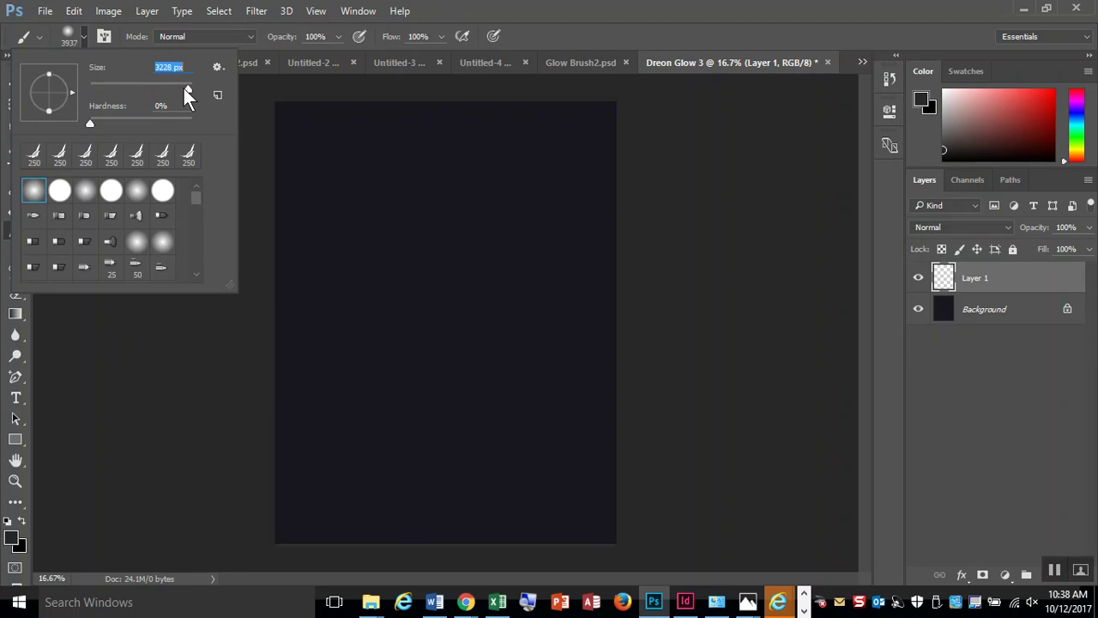
{"action": "left_click", "coordinate": [86, 37]}
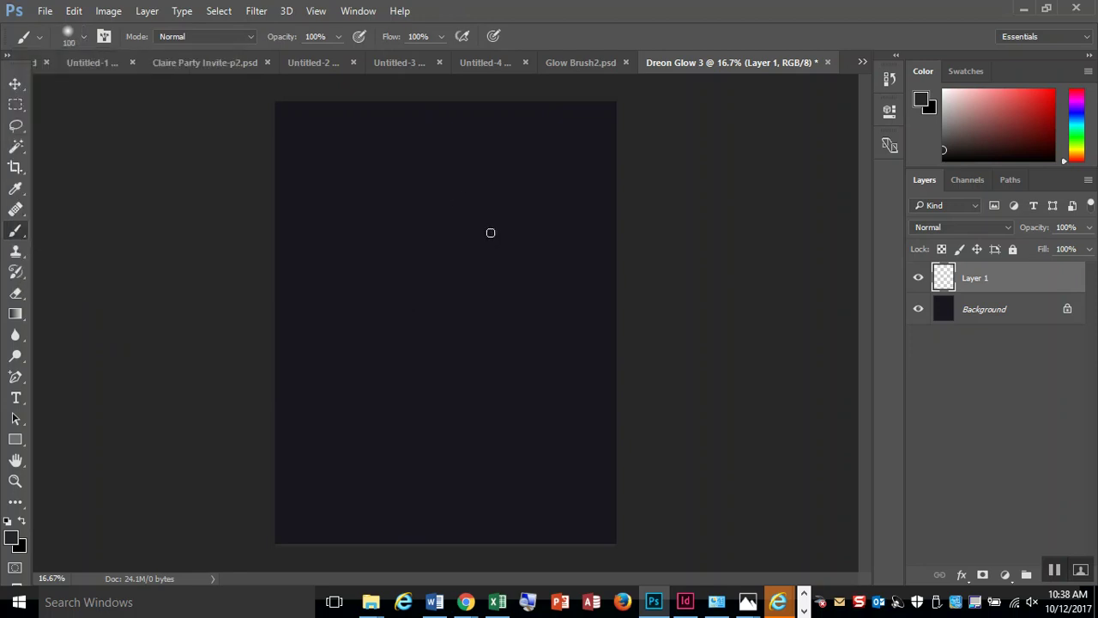
- Paint a soft magenta glow left of centre with a 500 px brush
{"action": "key", "text": "bracketright"}
{"action": "key", "text": "bracketright"}
{"action": "key", "text": "bracketright"}
{"action": "key", "text": "bracketright"}
{"action": "key", "text": "bracketright"}
{"action": "left_click", "coordinate": [1023, 102]}
{"action": "left_click", "coordinate": [1047, 92]}
{"action": "left_click_drag", "start_coordinate": [1073, 158], "coordinate": [1065, 103]}
{"action": "left_click", "coordinate": [1031, 95]}
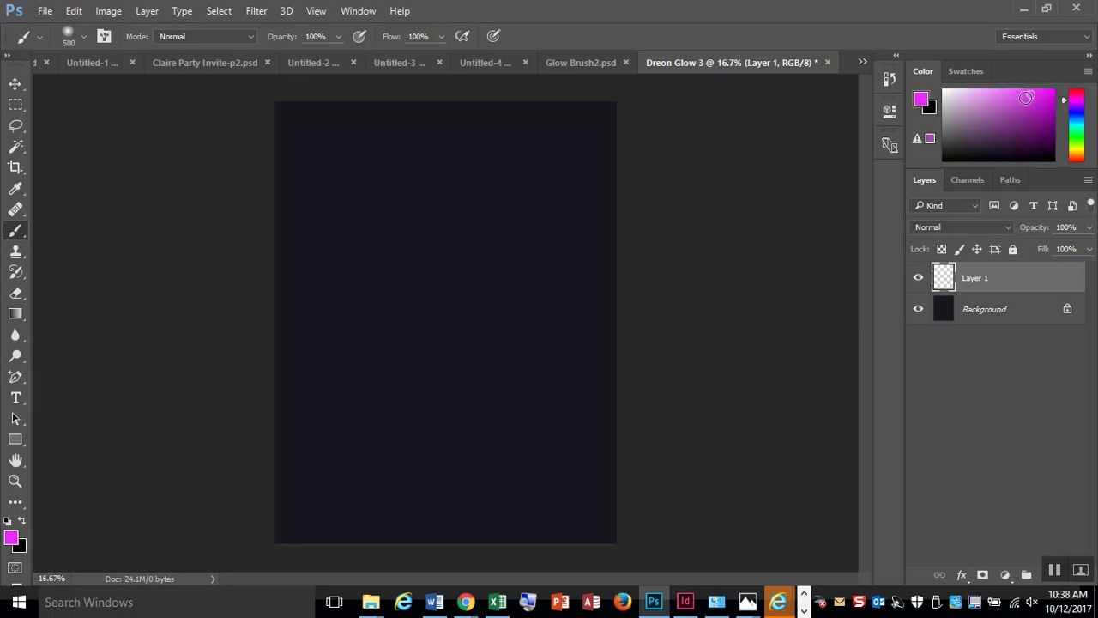
{"action": "left_click", "coordinate": [389, 313]}
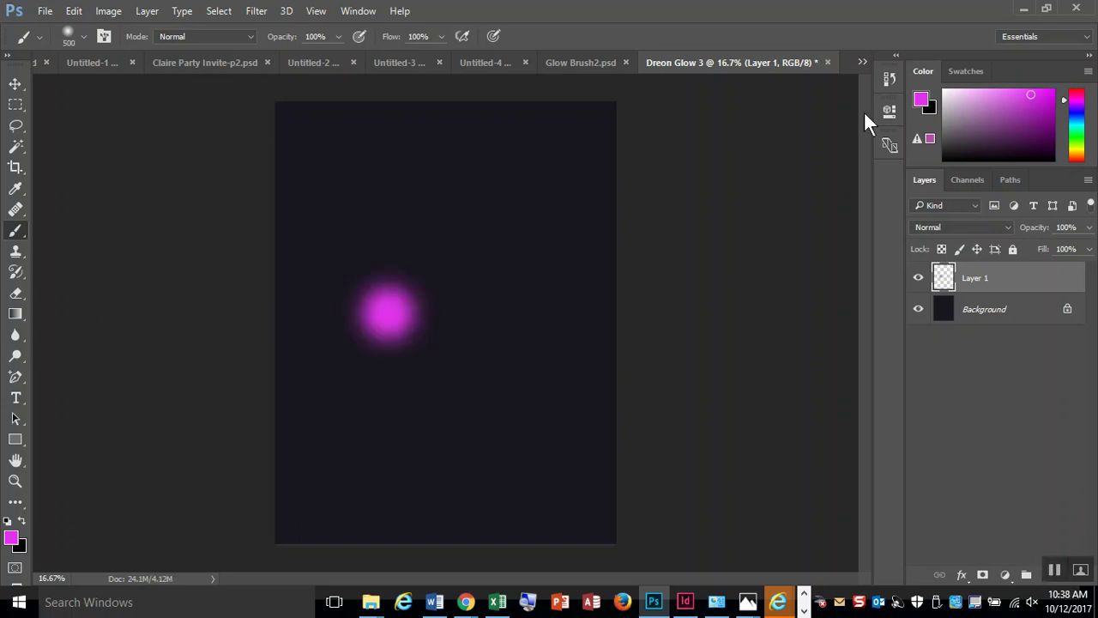
- Add Layer 2 and paint a larger soft blue glow above the magenta one
{"action": "left_click_drag", "start_coordinate": [879, 14], "coordinate": [832, 7]}
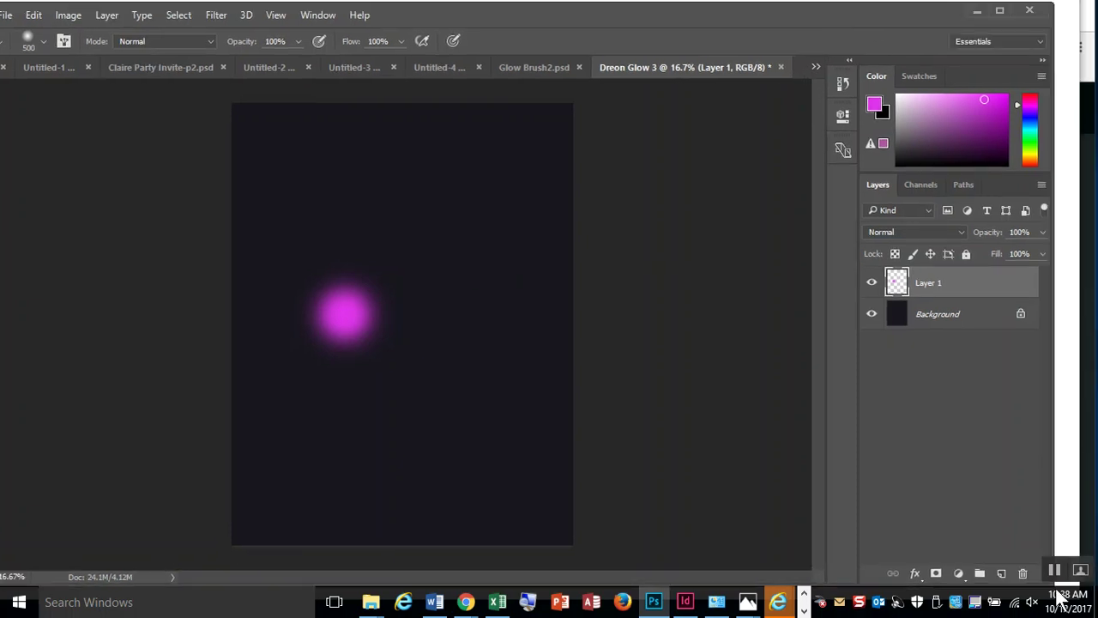
{"action": "left_click", "coordinate": [1002, 572]}
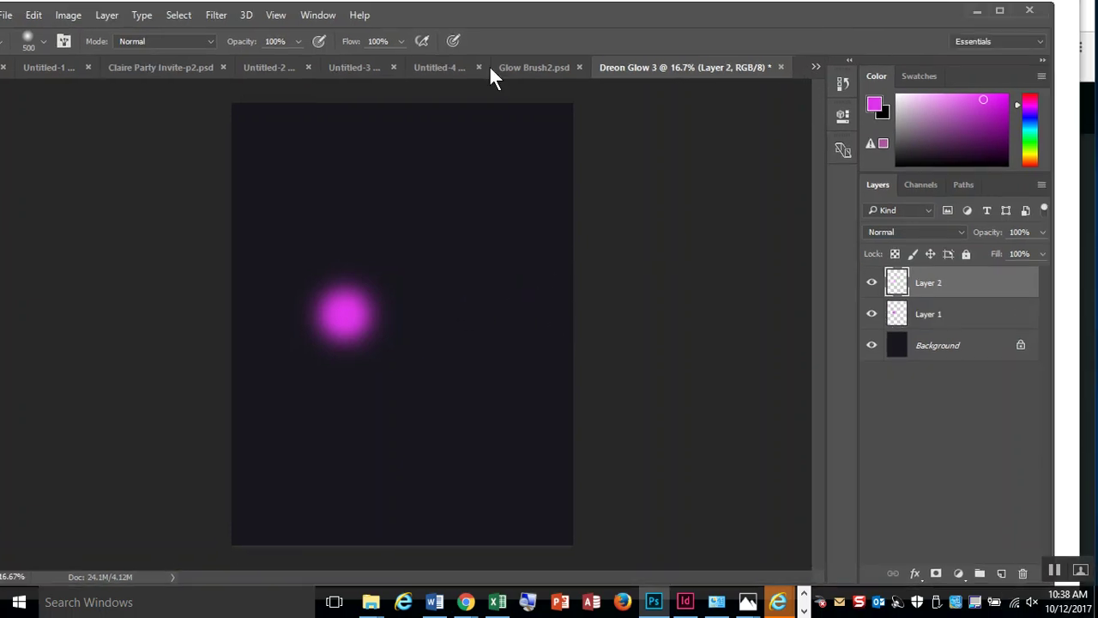
{"action": "left_click_drag", "start_coordinate": [504, 26], "coordinate": [532, 2]}
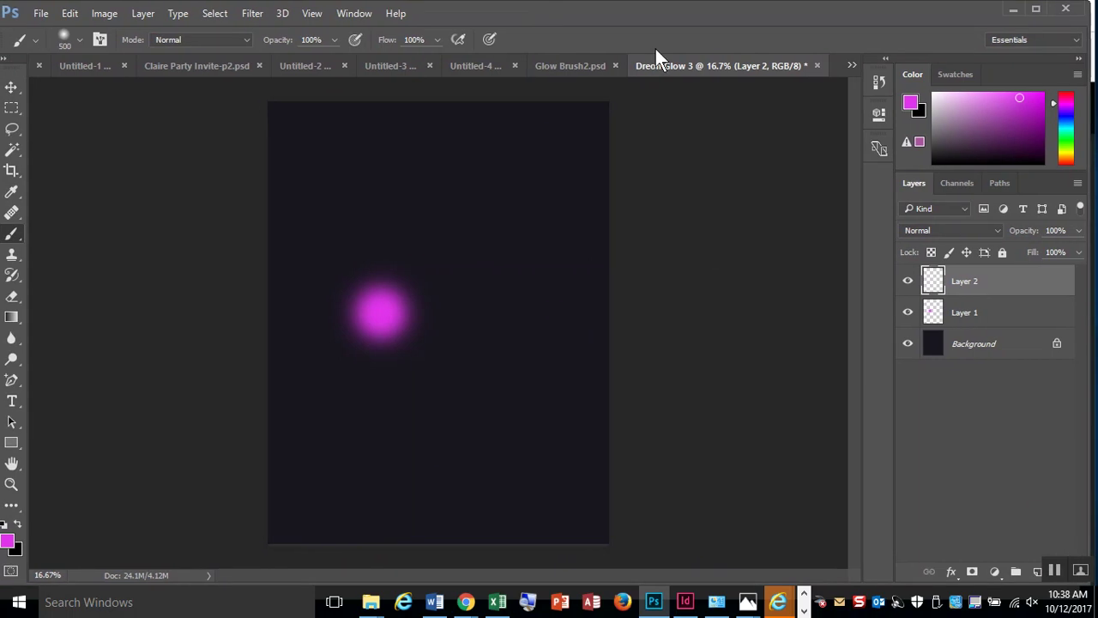
{"action": "left_click_drag", "start_coordinate": [1095, 326], "coordinate": [1034, 326]}
{"action": "left_click_drag", "start_coordinate": [735, 18], "coordinate": [767, 5]}
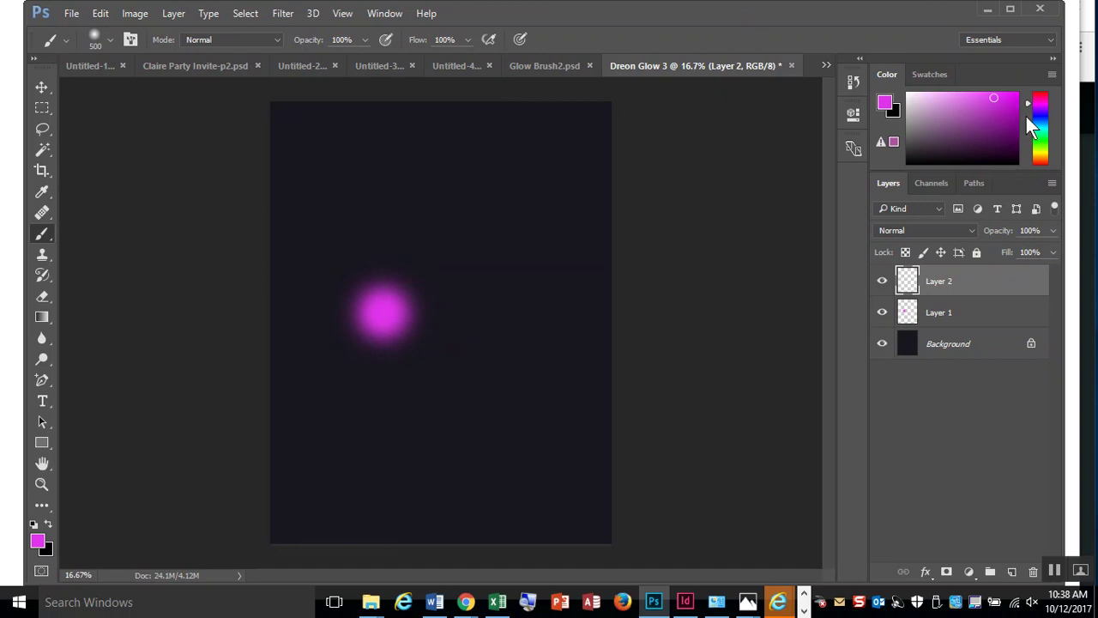
{"action": "left_click_drag", "start_coordinate": [1027, 101], "coordinate": [1030, 118]}
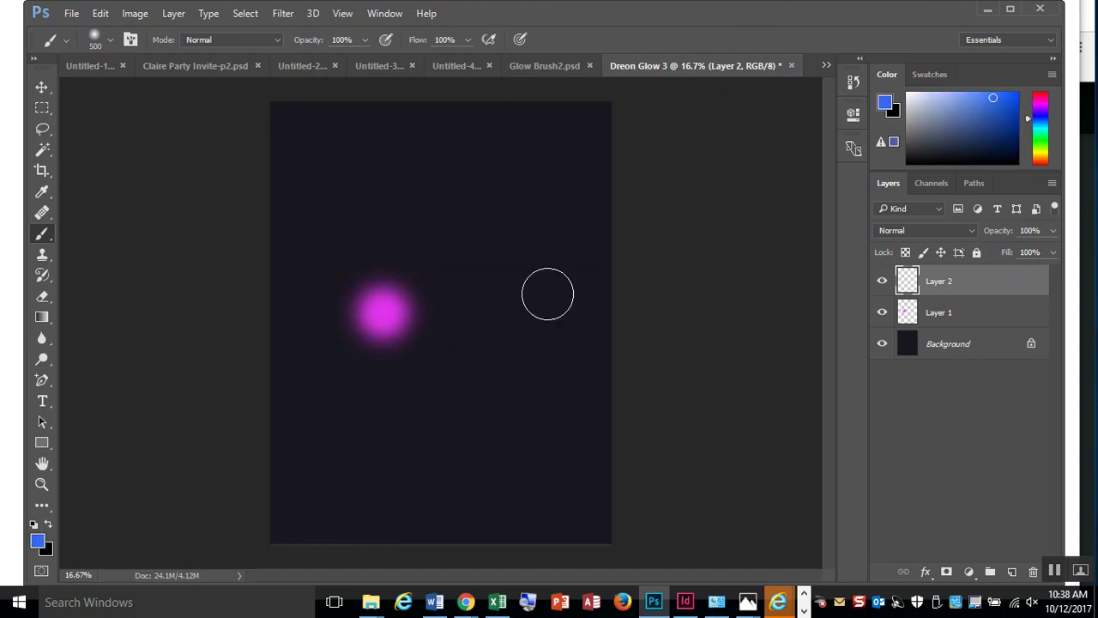
{"action": "key", "text": "bracketright"}
{"action": "key", "text": "bracketright"}
{"action": "key", "text": "bracketright"}
{"action": "left_click", "coordinate": [470, 238]}
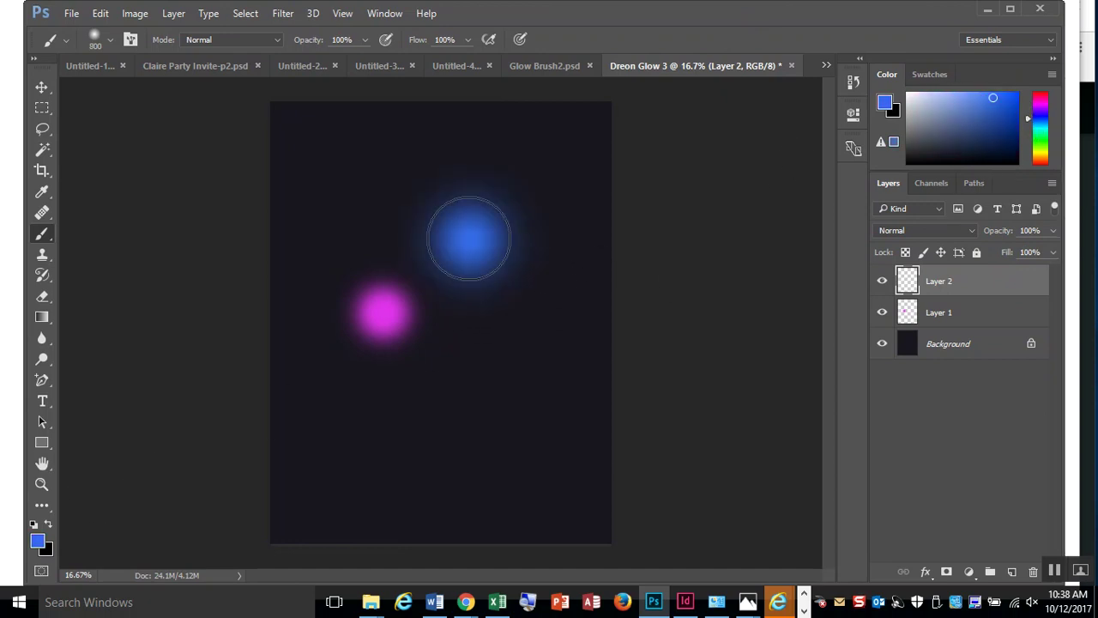
- On a new Layer 3, paint a large bright green glow below the blue one
{"action": "left_click", "coordinate": [1012, 572]}
{"action": "mouse_move", "coordinate": [1036, 128]}
{"action": "left_mouse_down"}
{"action": "mouse_move", "coordinate": [1022, 133]}
{"action": "mouse_move", "coordinate": [1026, 142]}
{"action": "left_mouse_up"}
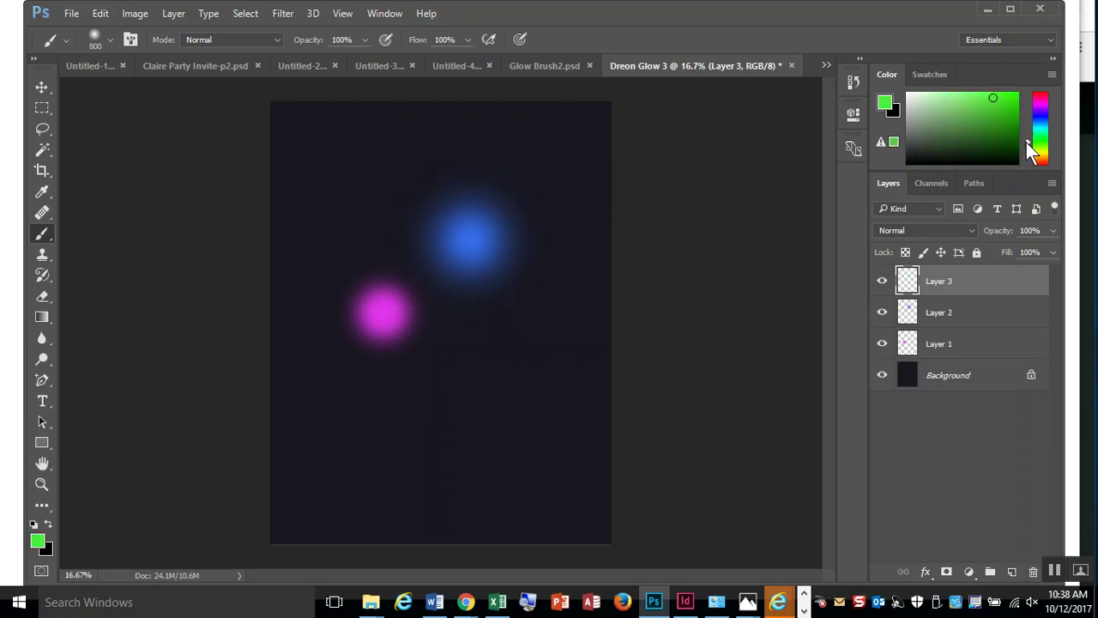
{"action": "key", "text": "bracketright"}
{"action": "key", "text": "bracketright"}
{"action": "key", "text": "bracketright"}
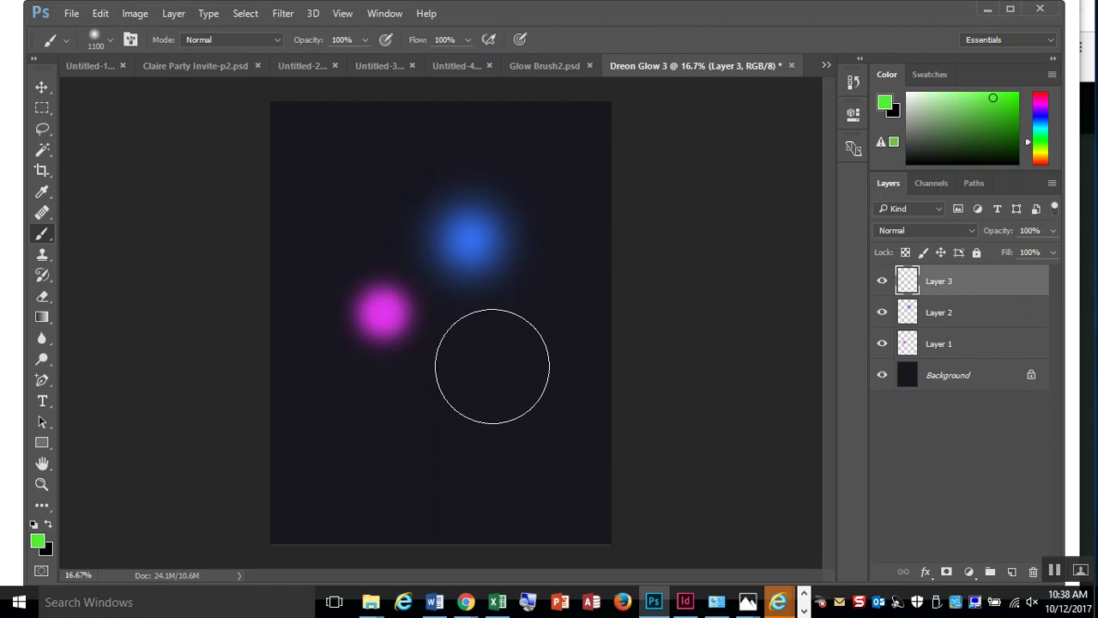
{"action": "left_click", "coordinate": [492, 366]}
{"action": "left_click", "coordinate": [491, 365]}
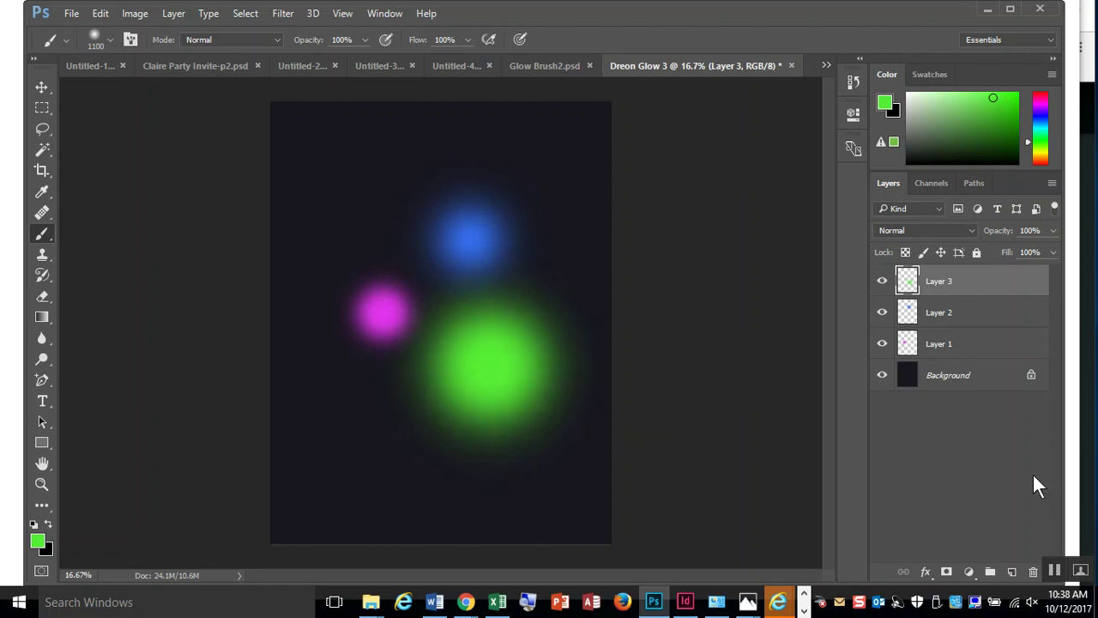
- On a new Layer 4, paint a small bright yellow dot at lower left
{"action": "left_click", "coordinate": [1013, 572]}
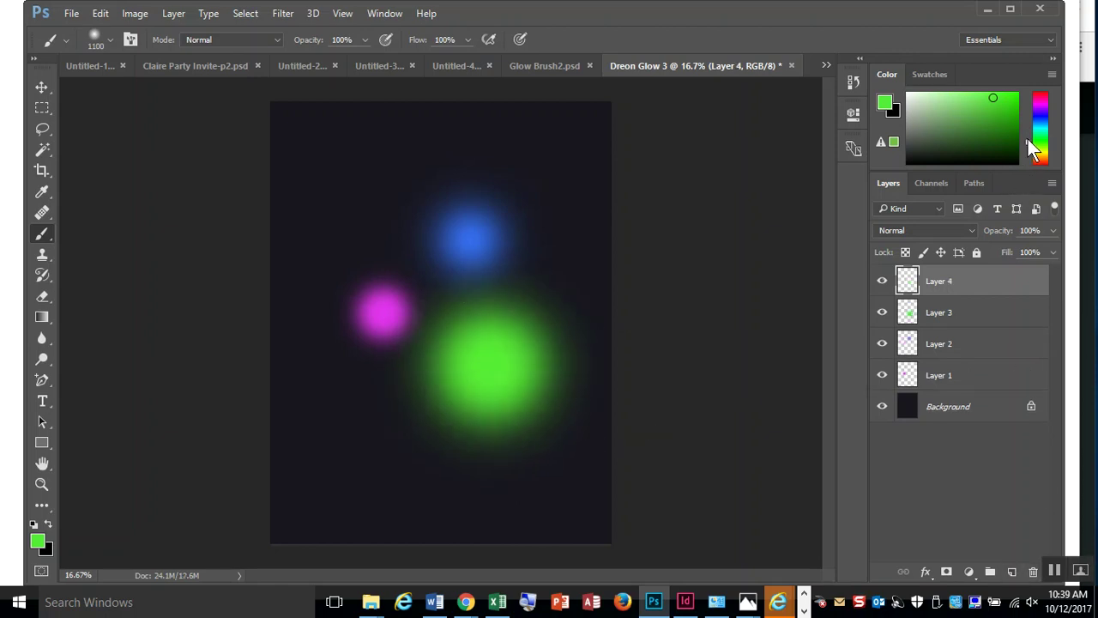
{"action": "left_click_drag", "start_coordinate": [1028, 139], "coordinate": [1029, 152]}
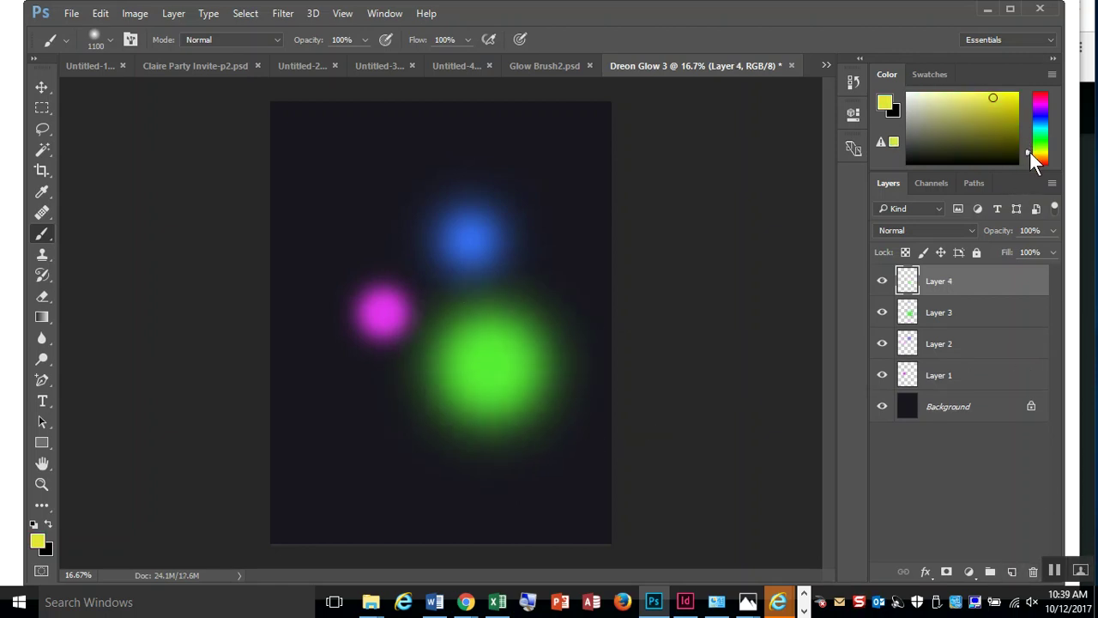
{"action": "left_click", "coordinate": [980, 100]}
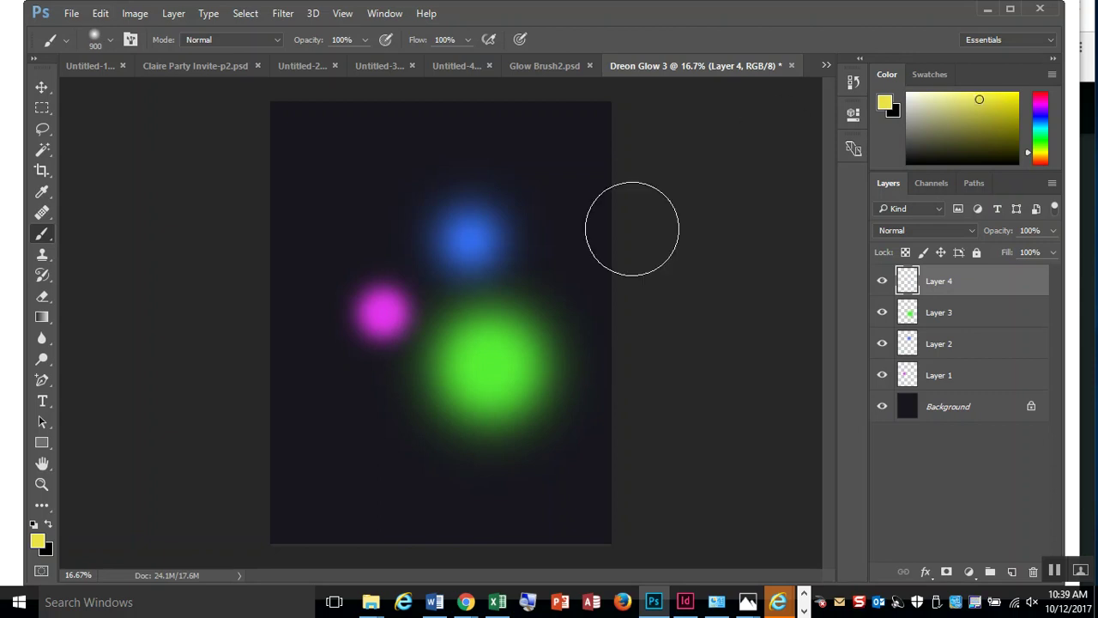
{"action": "key", "text": "bracketleft"}
{"action": "key", "text": "bracketleft"}
{"action": "key", "text": "bracketleft"}
{"action": "key", "text": "bracketleft"}
{"action": "key", "text": "bracketleft"}
{"action": "key", "text": "bracketleft"}
{"action": "left_click", "coordinate": [370, 392]}
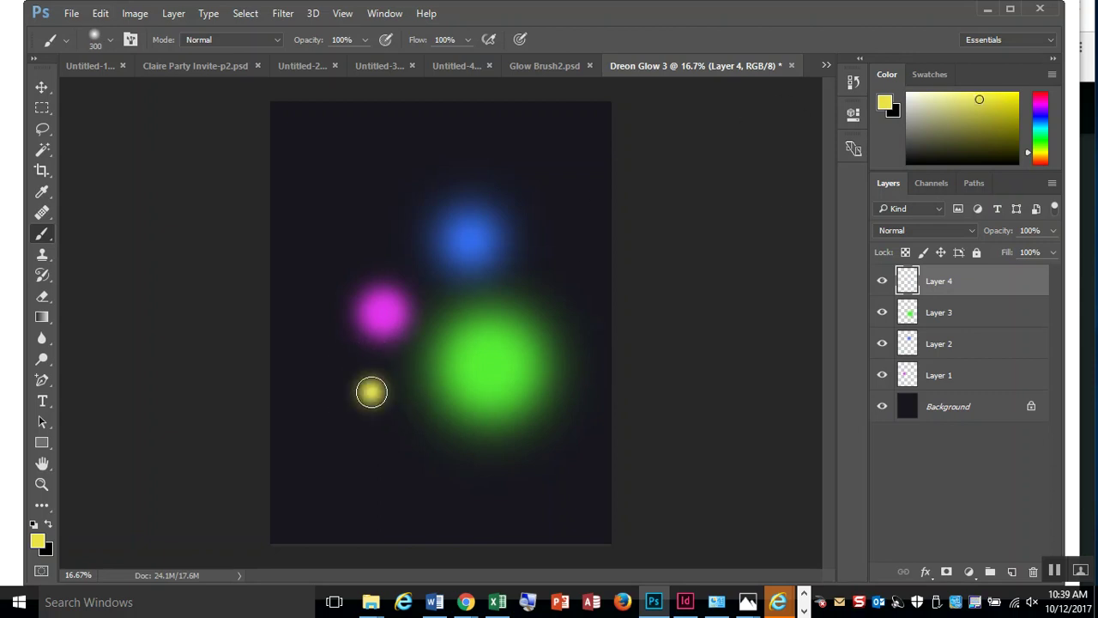
{"action": "left_click", "coordinate": [559, 254]}
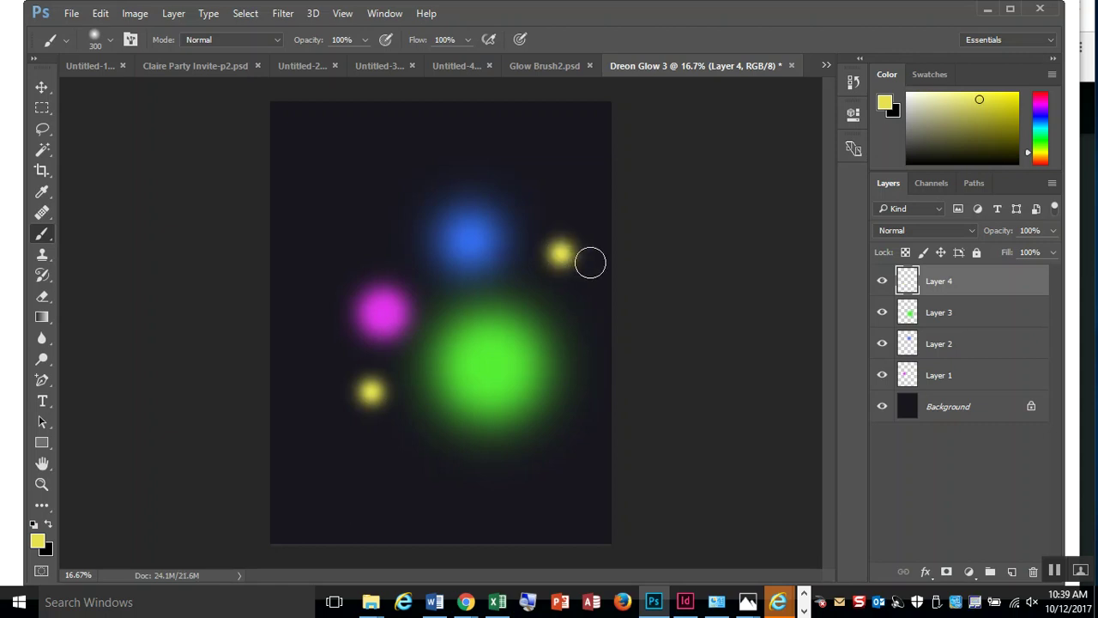
{"action": "key", "text": "ctrl+z"}
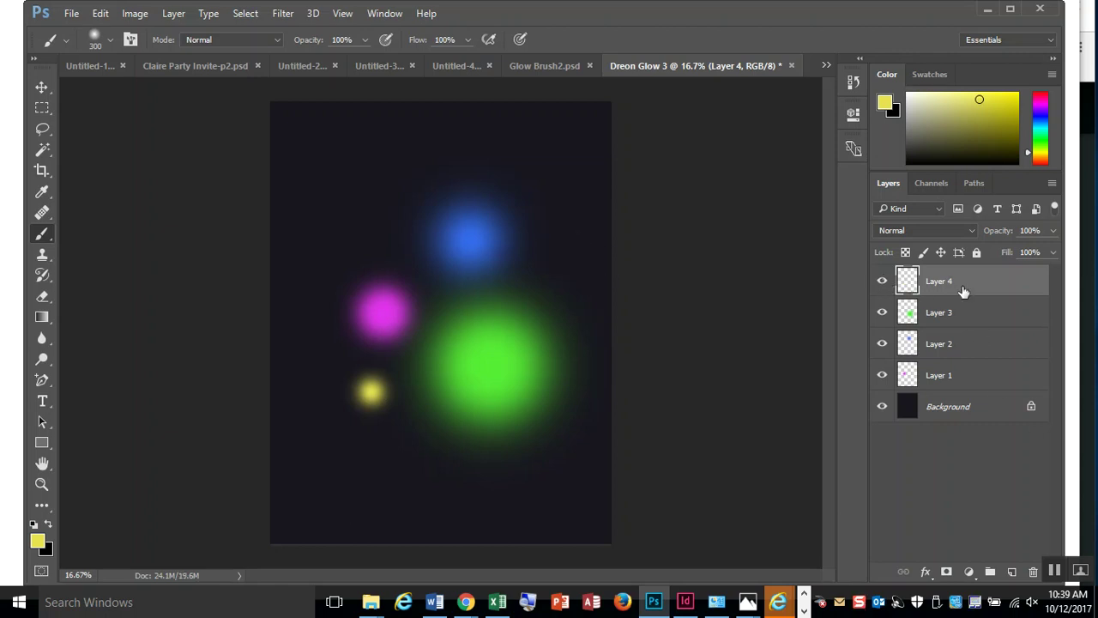
- Toggle each glow layer's visibility to compare them, ending with Layer 1 active
{"action": "left_click", "coordinate": [882, 281]}
{"action": "left_click", "coordinate": [882, 281]}
{"action": "left_click", "coordinate": [882, 313]}
{"action": "left_click", "coordinate": [881, 313]}
{"action": "left_click", "coordinate": [883, 344]}
{"action": "left_click", "coordinate": [882, 344]}
{"action": "left_click", "coordinate": [882, 375]}
{"action": "left_click", "coordinate": [882, 375]}
{"action": "left_click", "coordinate": [992, 346]}
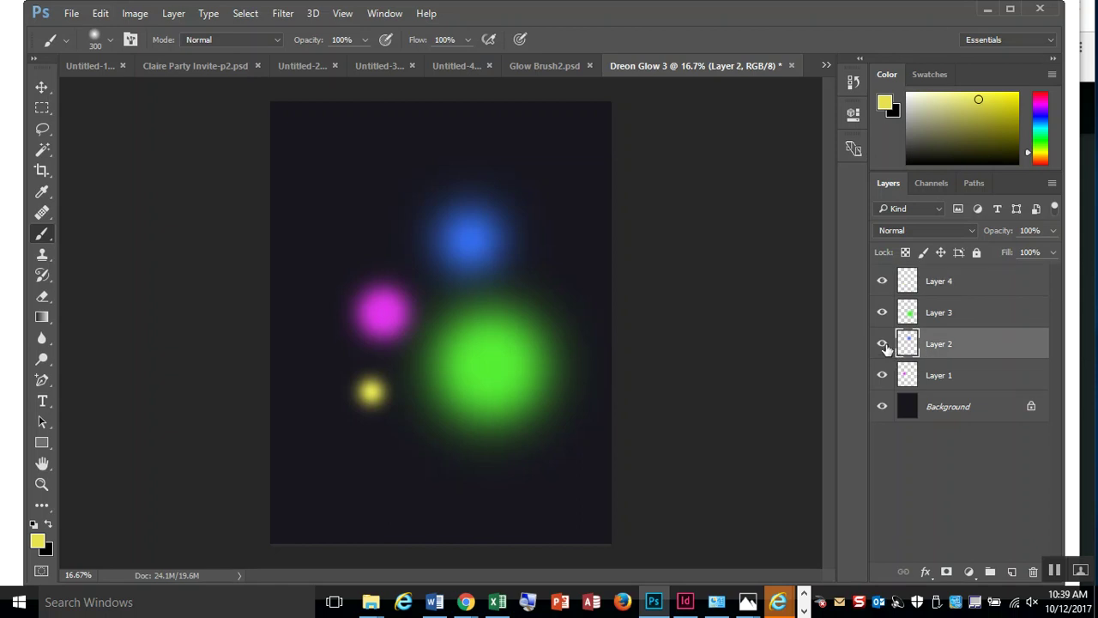
{"action": "left_click", "coordinate": [882, 343]}
{"action": "left_click", "coordinate": [882, 343]}
{"action": "left_click", "coordinate": [938, 386]}
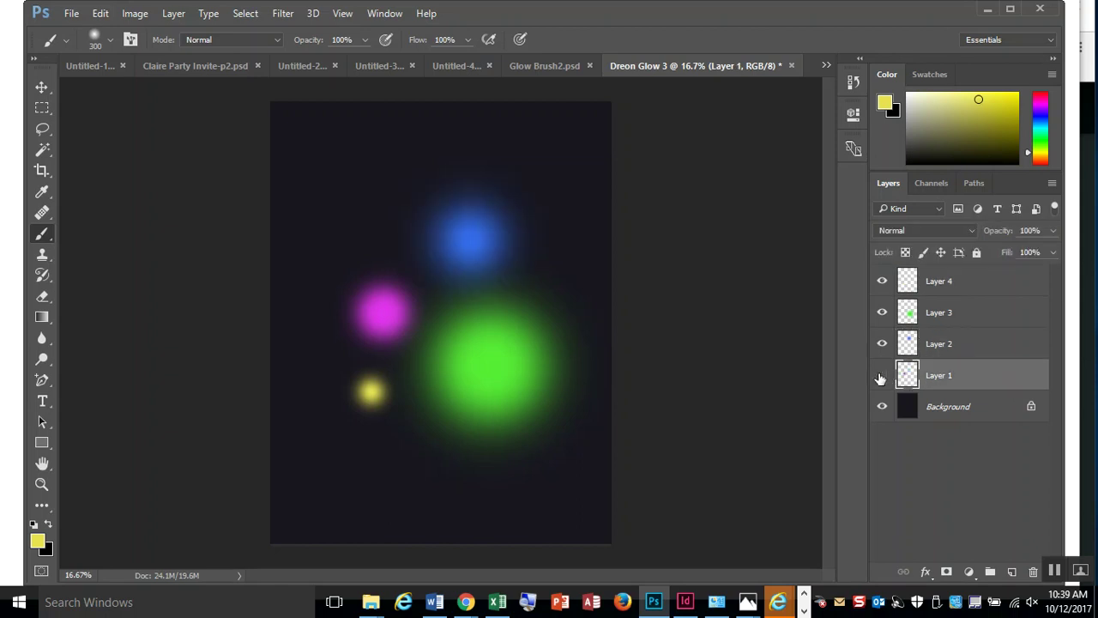
{"action": "left_click", "coordinate": [881, 377]}
{"action": "left_click", "coordinate": [881, 376]}
{"action": "key", "text": "ctrl+t"}
- Warp the magenta glow on Layer 1 up-left into a curved crescent
{"action": "right_click", "coordinate": [408, 292]}
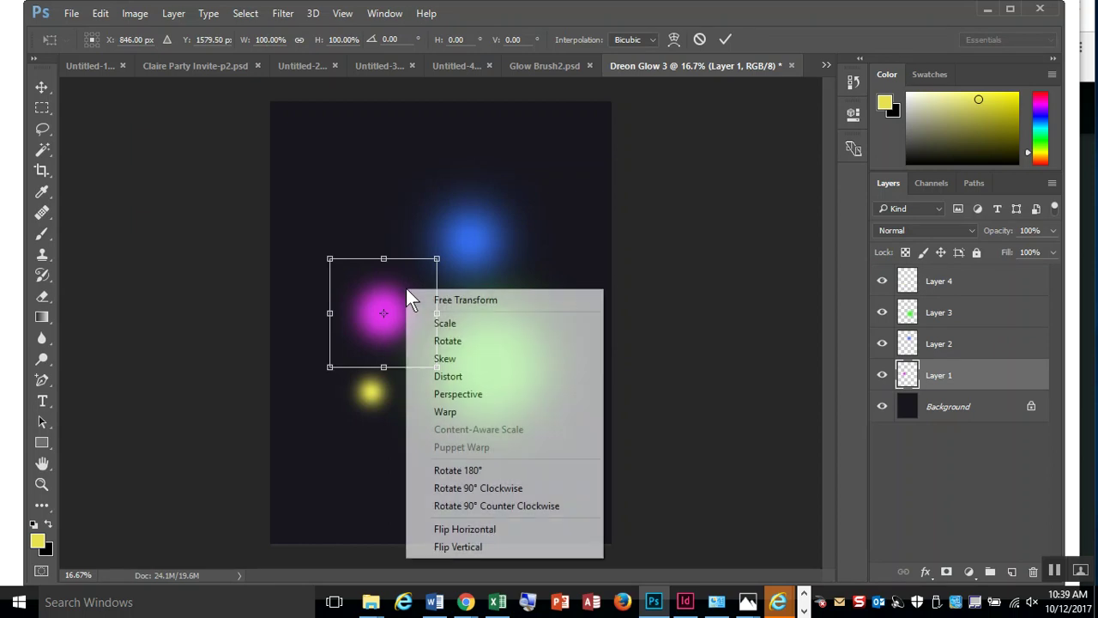
{"action": "left_click", "coordinate": [446, 414]}
{"action": "left_click_drag", "start_coordinate": [385, 307], "coordinate": [374, 285]}
{"action": "key", "text": "b"}
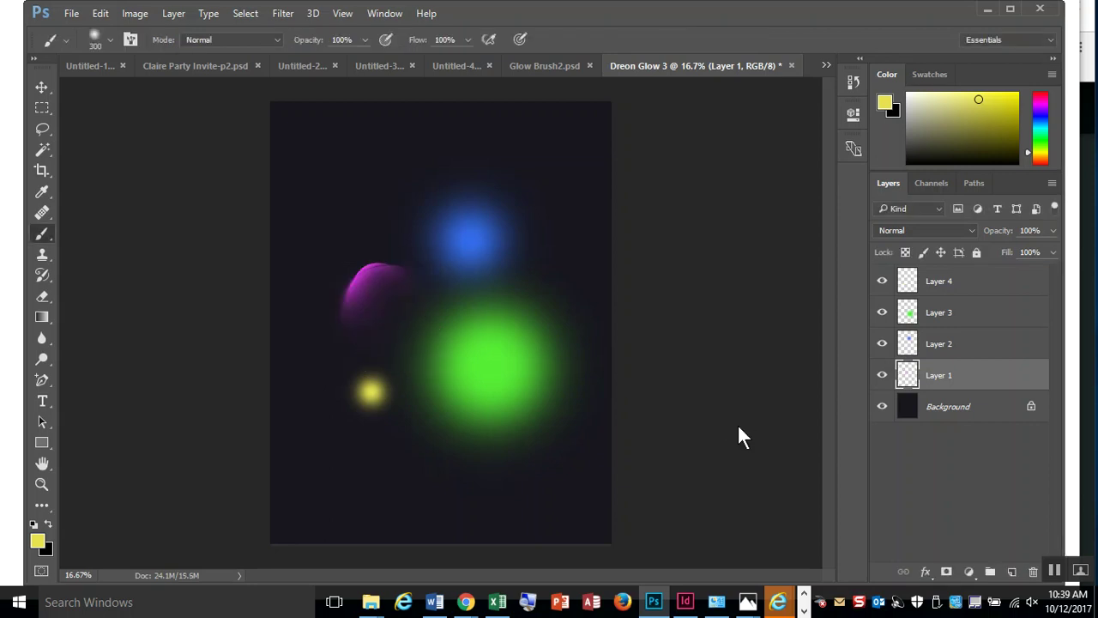
- Warp Layer 2's blue glow into a long diagonal streak reaching the top edge
{"action": "left_click", "coordinate": [969, 346]}
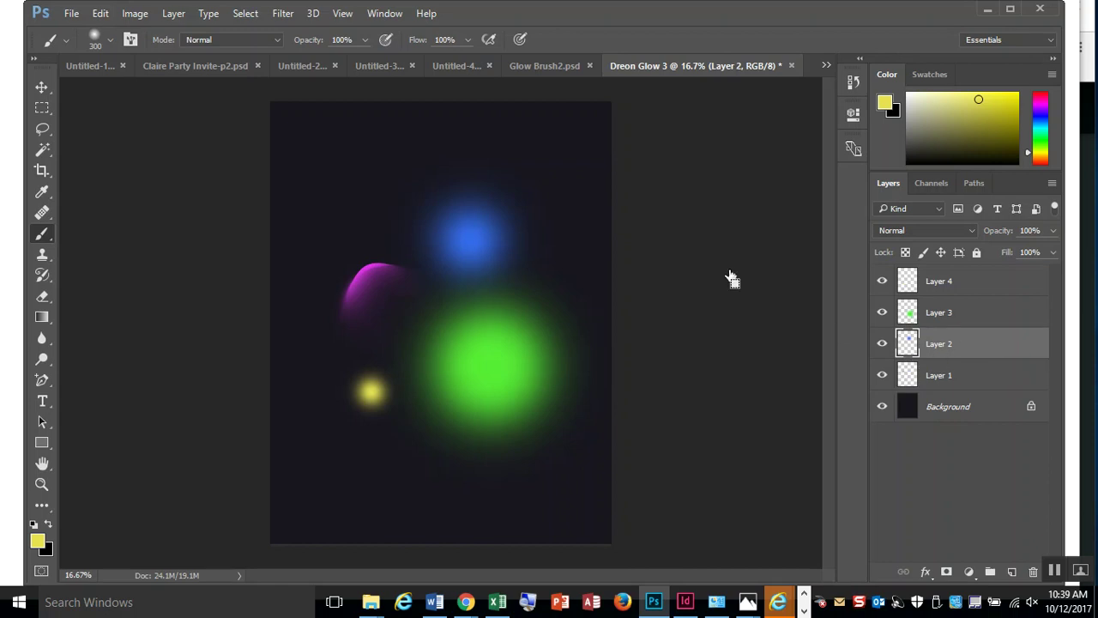
{"action": "key", "text": "ctrl+t"}
{"action": "right_click", "coordinate": [517, 228]}
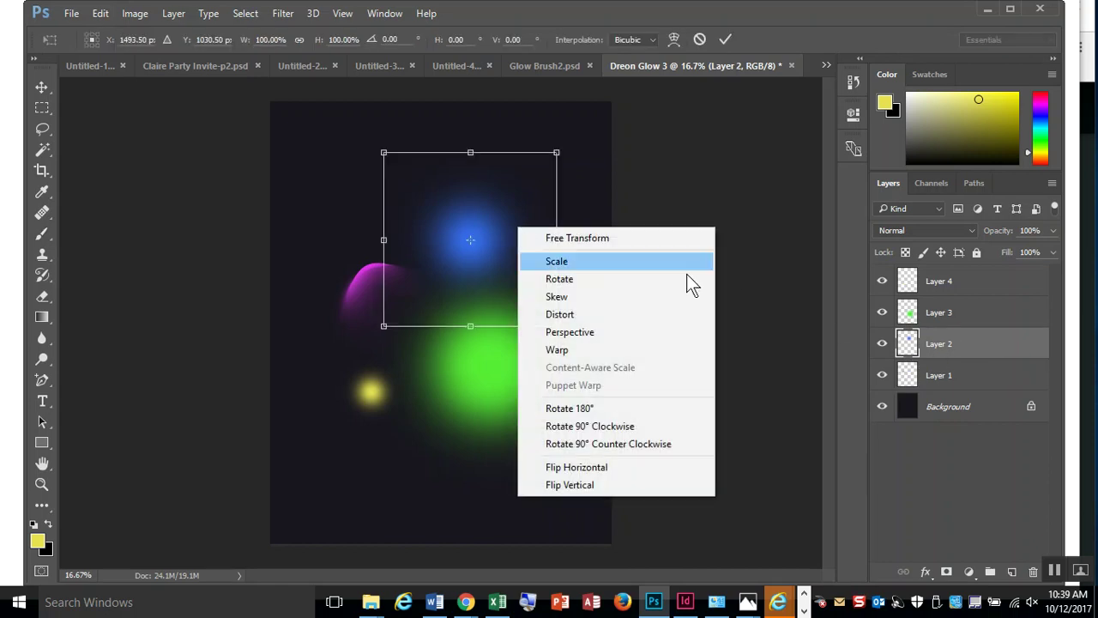
{"action": "left_click", "coordinate": [610, 352]}
{"action": "left_click_drag", "start_coordinate": [515, 267], "coordinate": [515, 442]}
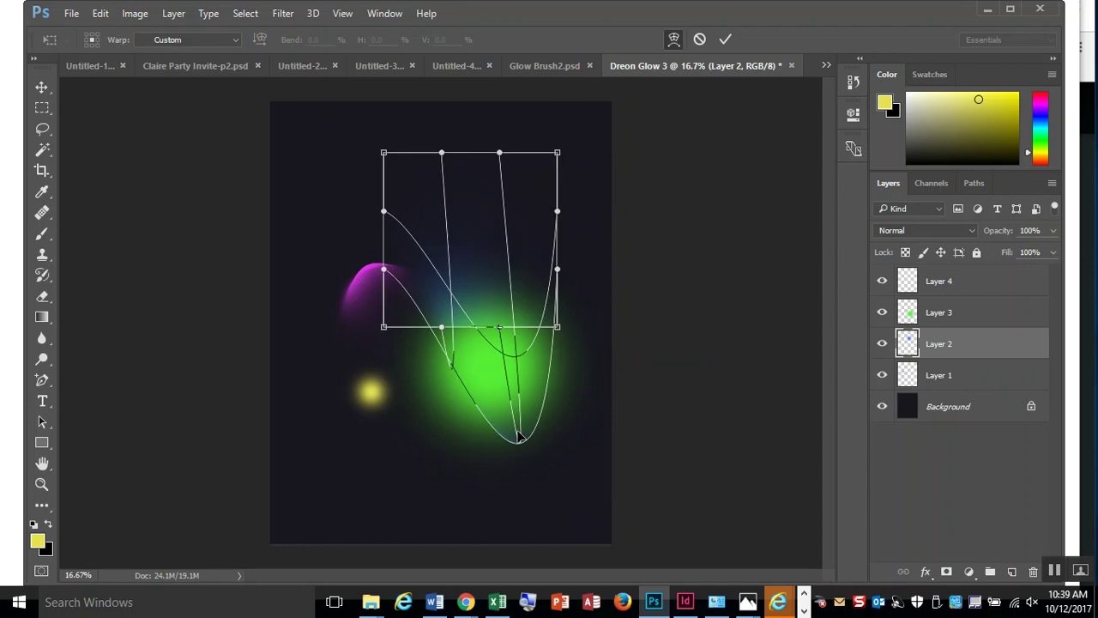
{"action": "left_click_drag", "start_coordinate": [437, 246], "coordinate": [384, 161]}
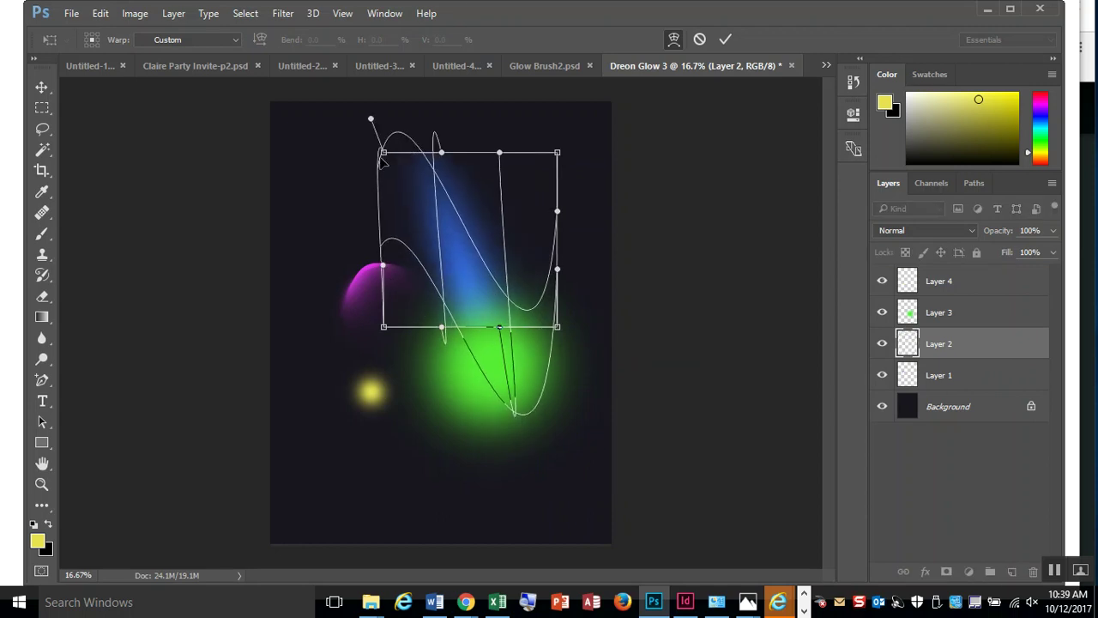
{"action": "left_click_drag", "start_coordinate": [385, 271], "coordinate": [828, 84]}
{"action": "key", "text": "b"}
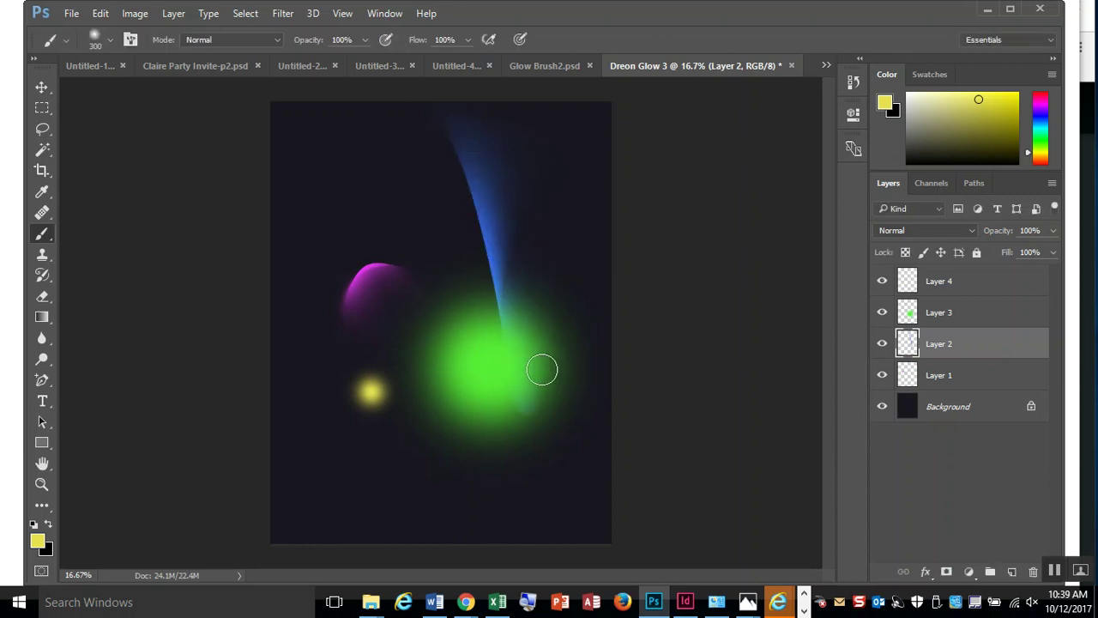
- Warp the green glow on Layer 3 into a curved sweep
{"action": "left_click", "coordinate": [986, 313]}
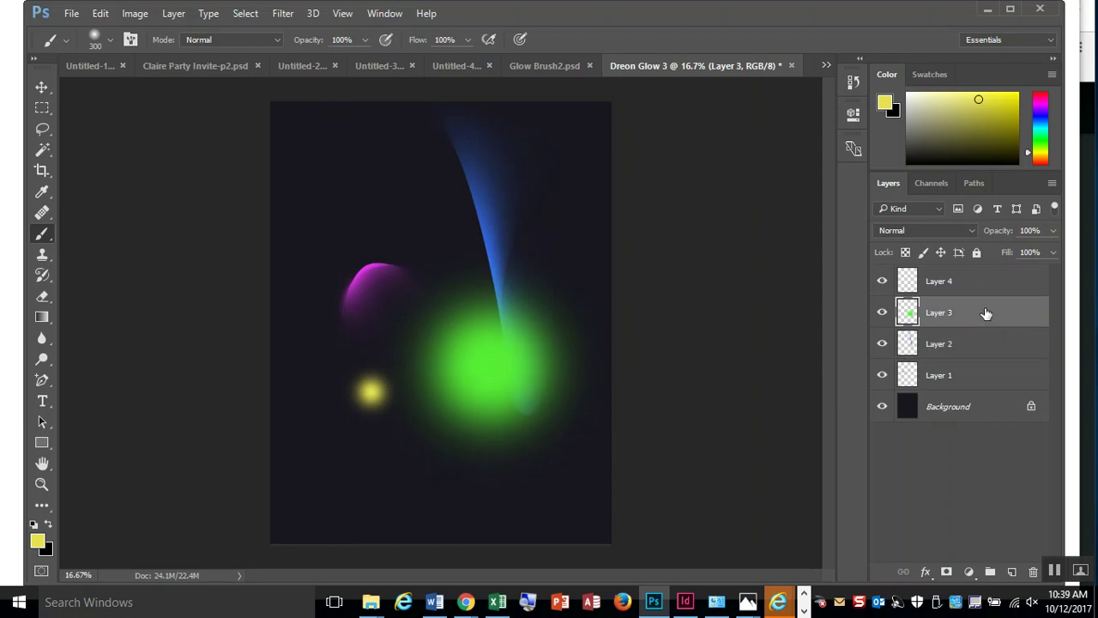
{"action": "key", "text": "ctrl+t"}
{"action": "right_click", "coordinate": [530, 348]}
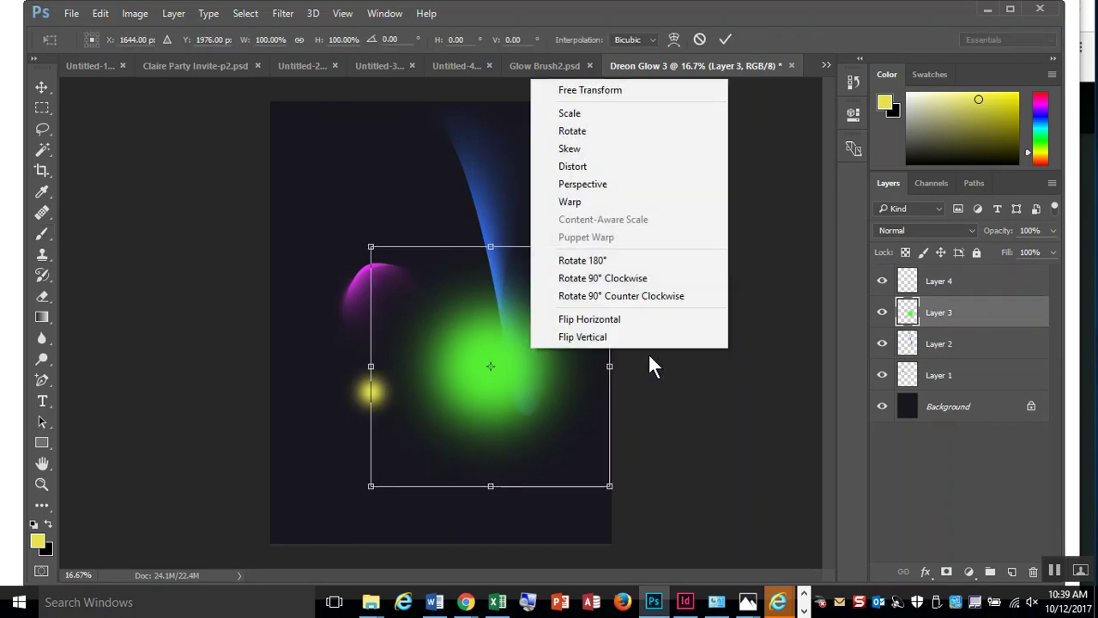
{"action": "left_click", "coordinate": [624, 202]}
{"action": "left_click_drag", "start_coordinate": [495, 363], "coordinate": [454, 422]}
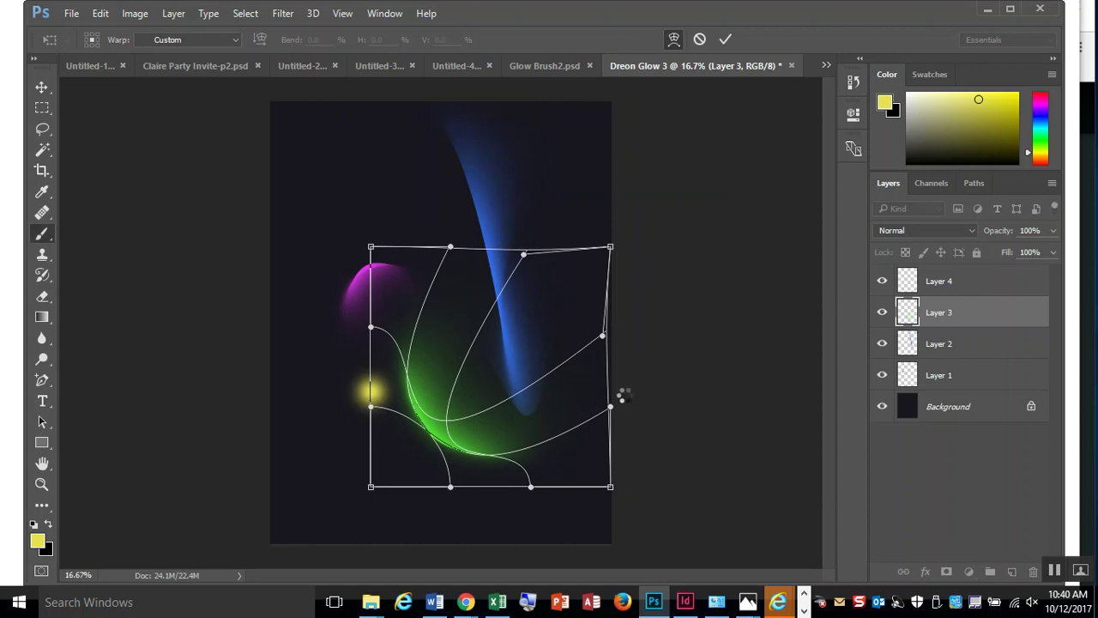
{"action": "key", "text": "Return"}
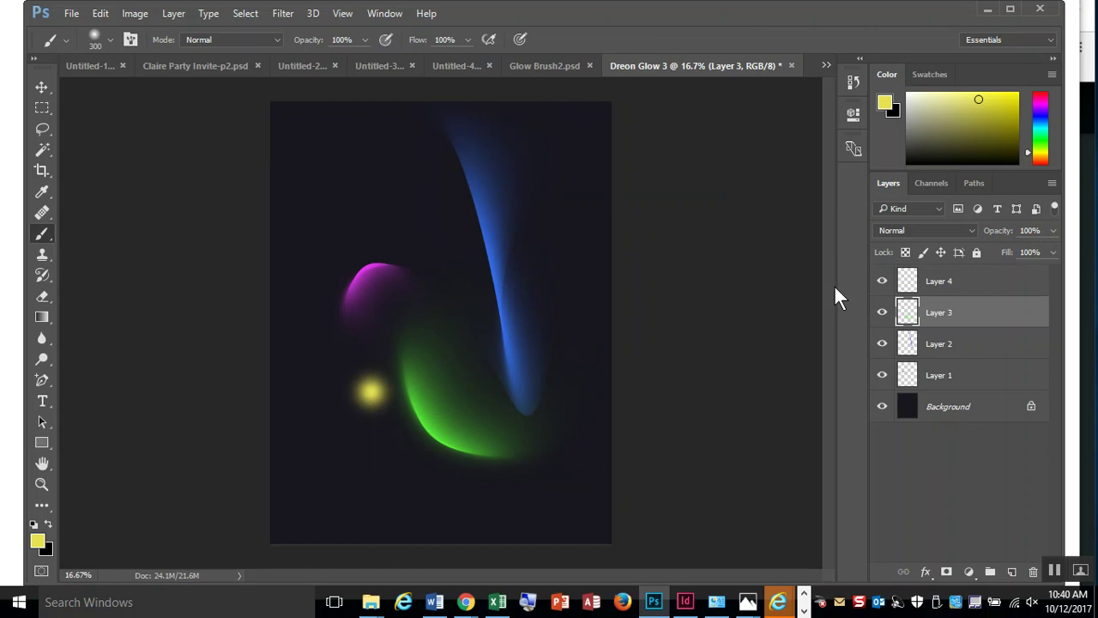
- Try a stronger down-left warp on the green shape, then cancel it
{"action": "key", "text": "ctrl+t"}
{"action": "right_click", "coordinate": [485, 412]}
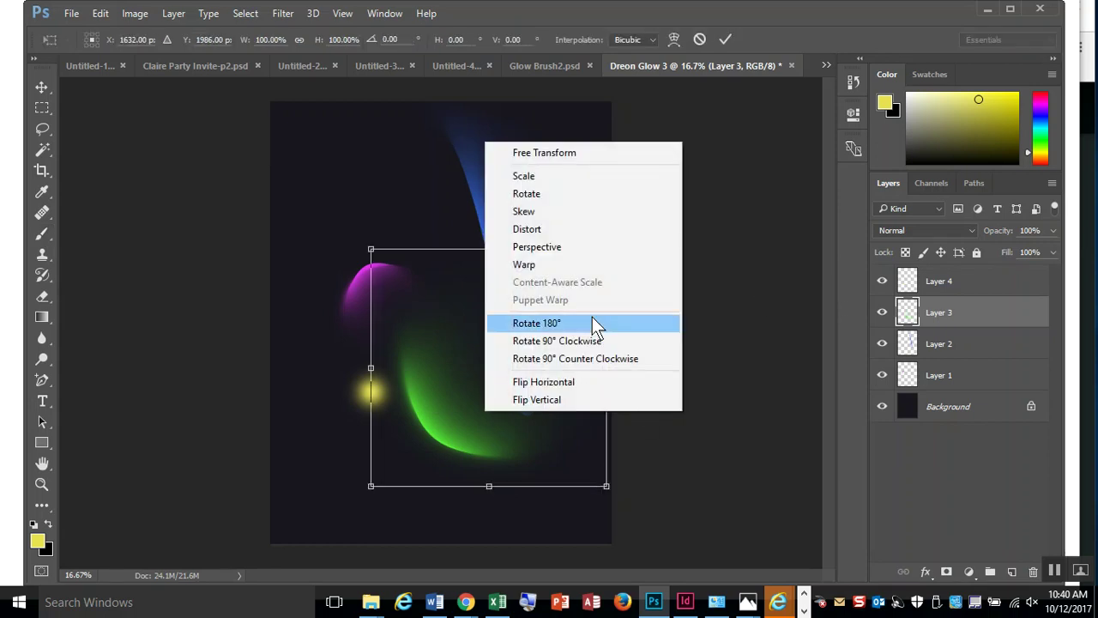
{"action": "left_click", "coordinate": [586, 266]}
{"action": "left_click_drag", "start_coordinate": [512, 304], "coordinate": [403, 593]}
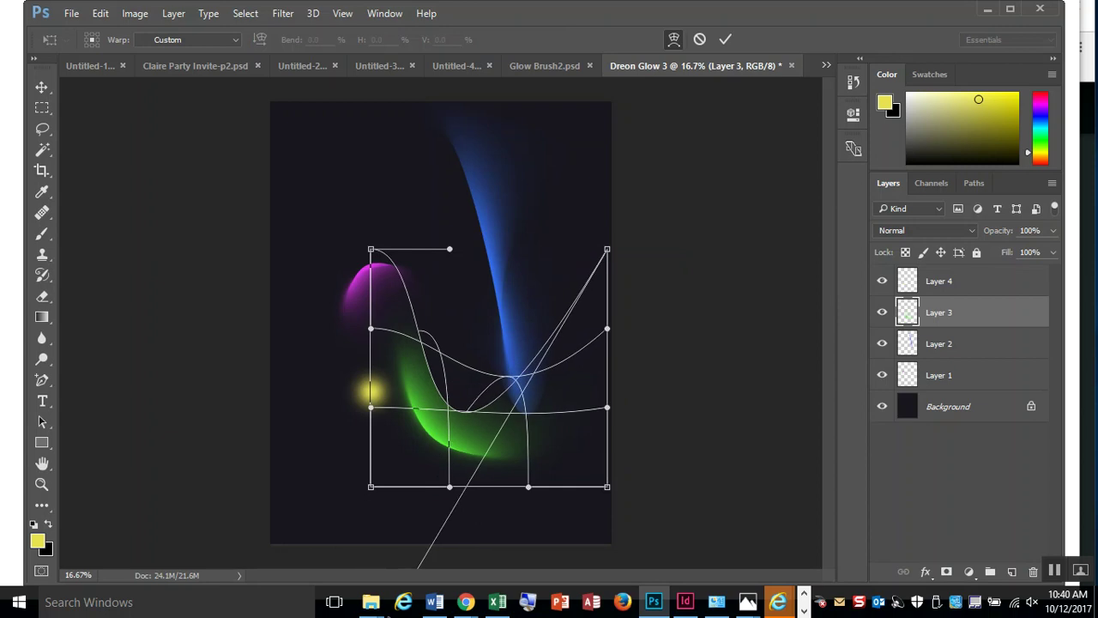
{"action": "key", "text": "Escape"}
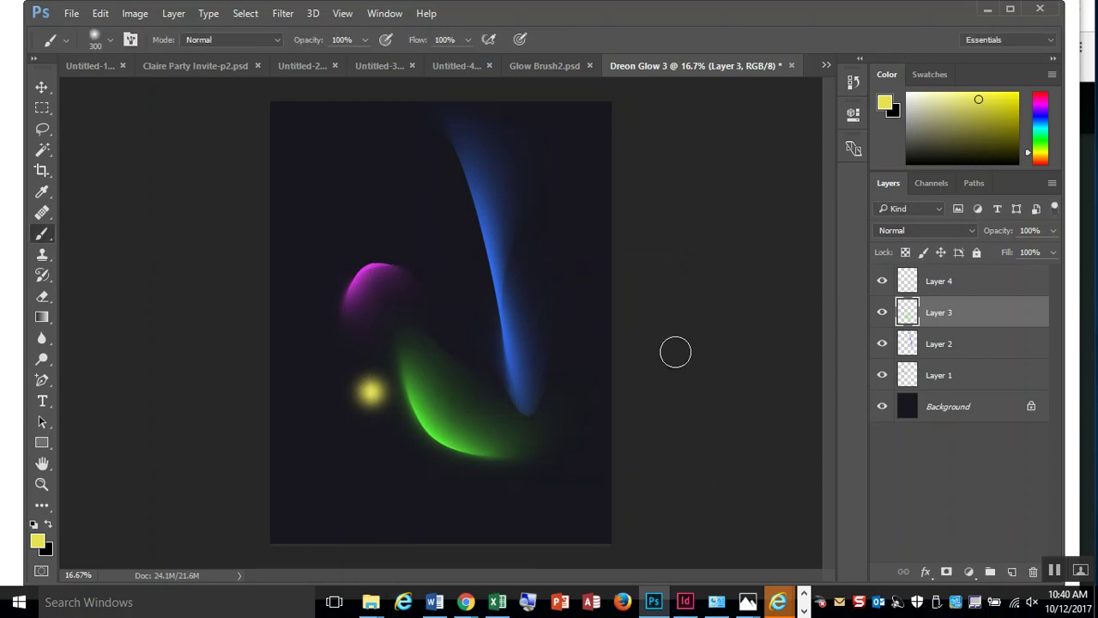
- Re-warp the green shape into a twisted S-shaped ribbon and commit it
{"action": "key", "text": "ctrl+t"}
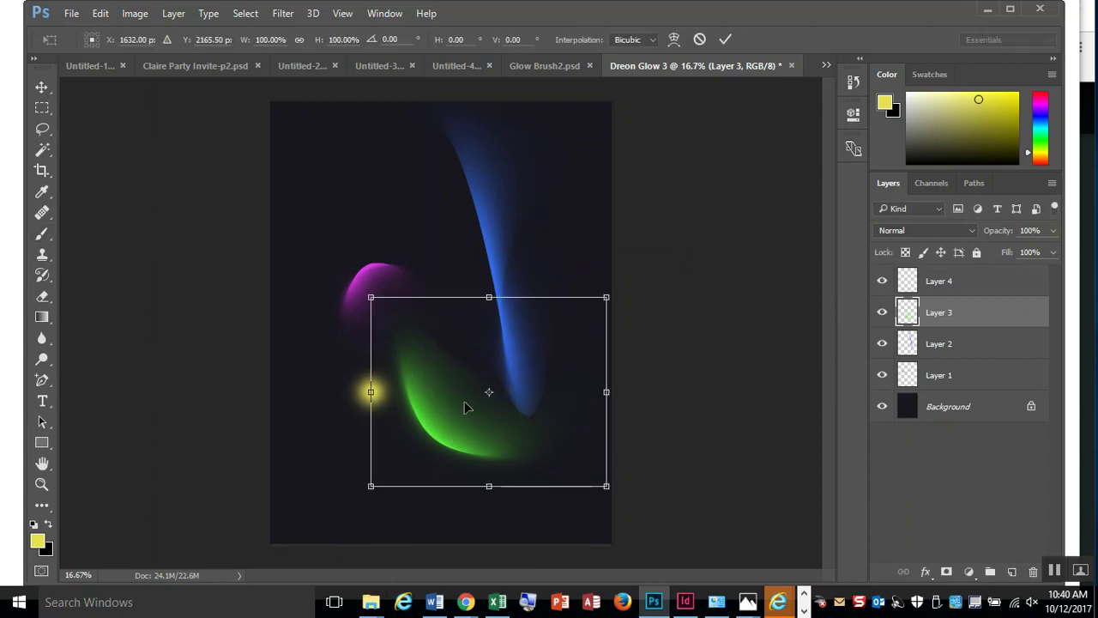
{"action": "right_click", "coordinate": [513, 375]}
{"action": "left_click", "coordinate": [588, 217]}
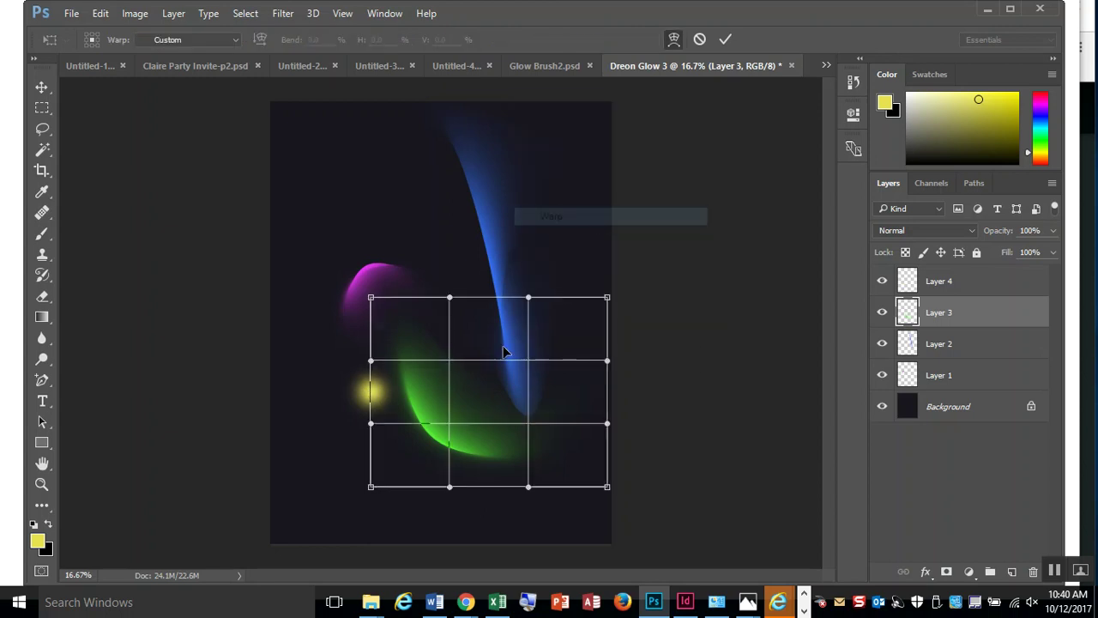
{"action": "left_click_drag", "start_coordinate": [528, 297], "coordinate": [227, 504]}
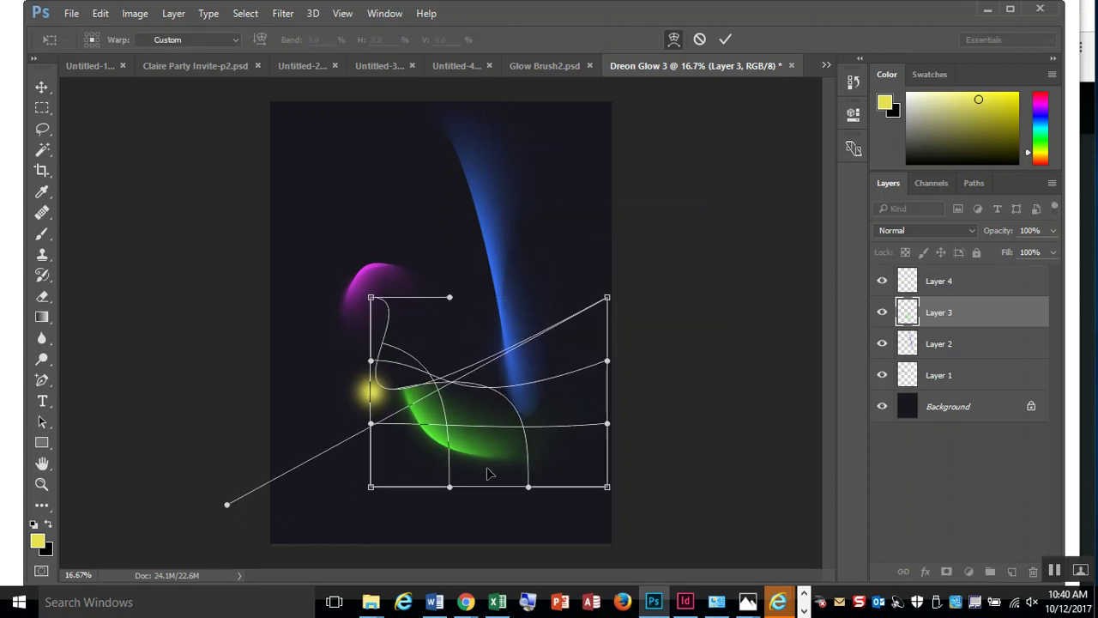
{"action": "left_click_drag", "start_coordinate": [451, 489], "coordinate": [630, 227]}
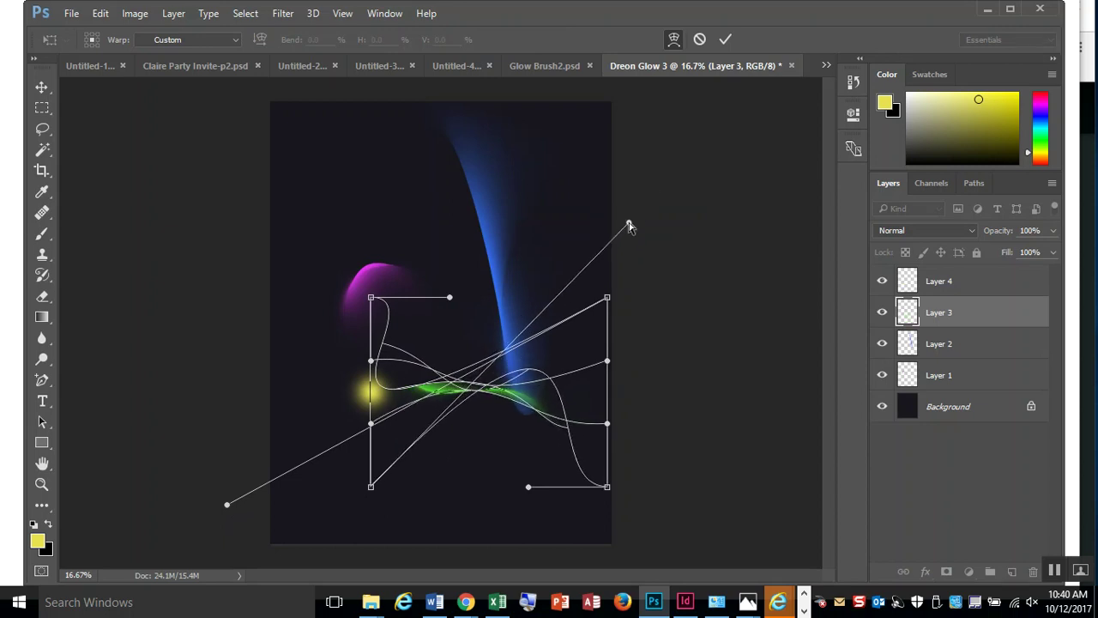
{"action": "key", "text": "Return"}
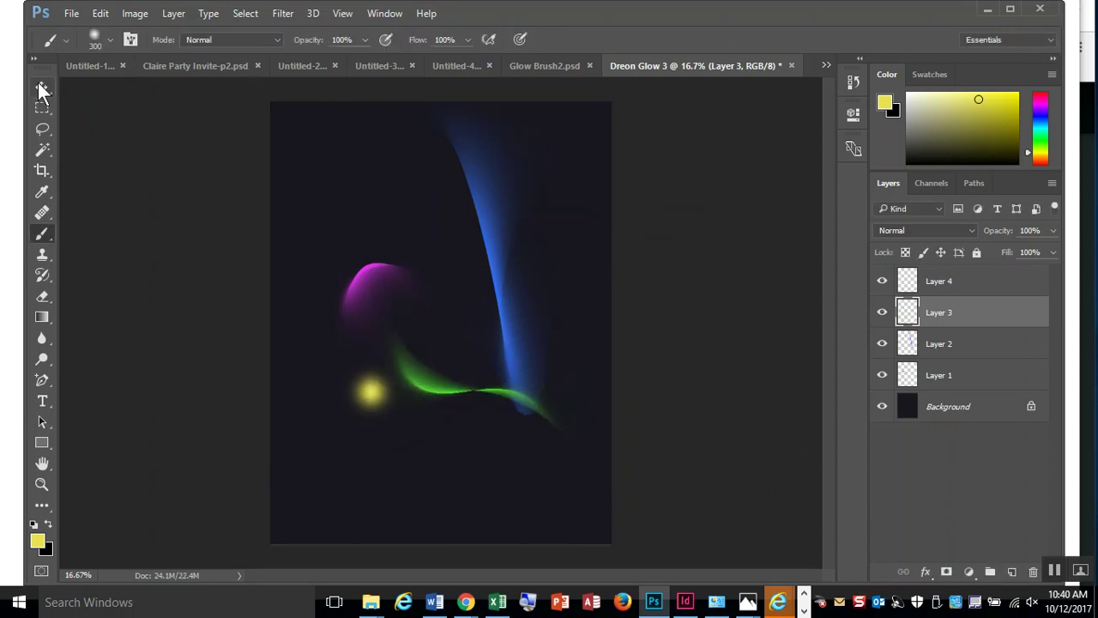
{"action": "left_click", "coordinate": [40, 86]}
- Move the green glow up and shift the blue streak left and down
{"action": "mouse_move", "coordinate": [503, 400]}
{"action": "left_mouse_down"}
{"action": "mouse_move", "coordinate": [417, 398]}
{"action": "mouse_move", "coordinate": [444, 443]}
{"action": "mouse_move", "coordinate": [407, 446]}
{"action": "mouse_move", "coordinate": [490, 318]}
{"action": "mouse_move", "coordinate": [498, 344]}
{"action": "left_mouse_up"}
{"action": "left_click", "coordinate": [974, 343]}
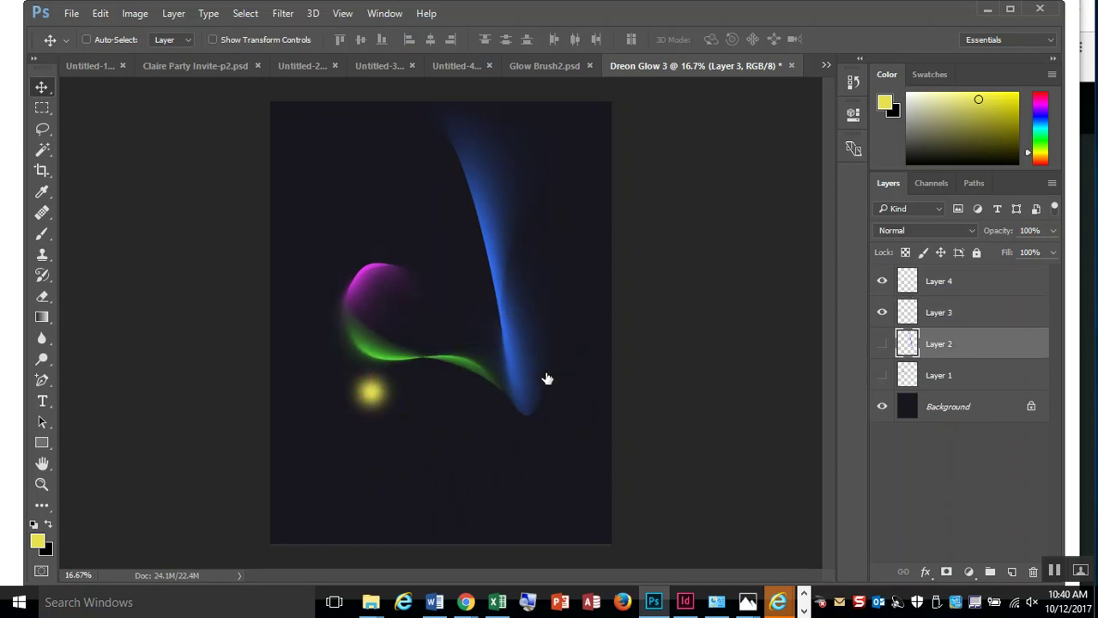
{"action": "mouse_move", "coordinate": [547, 379]}
{"action": "left_mouse_down"}
{"action": "mouse_move", "coordinate": [515, 422]}
{"action": "mouse_move", "coordinate": [490, 326]}
{"action": "left_mouse_up"}
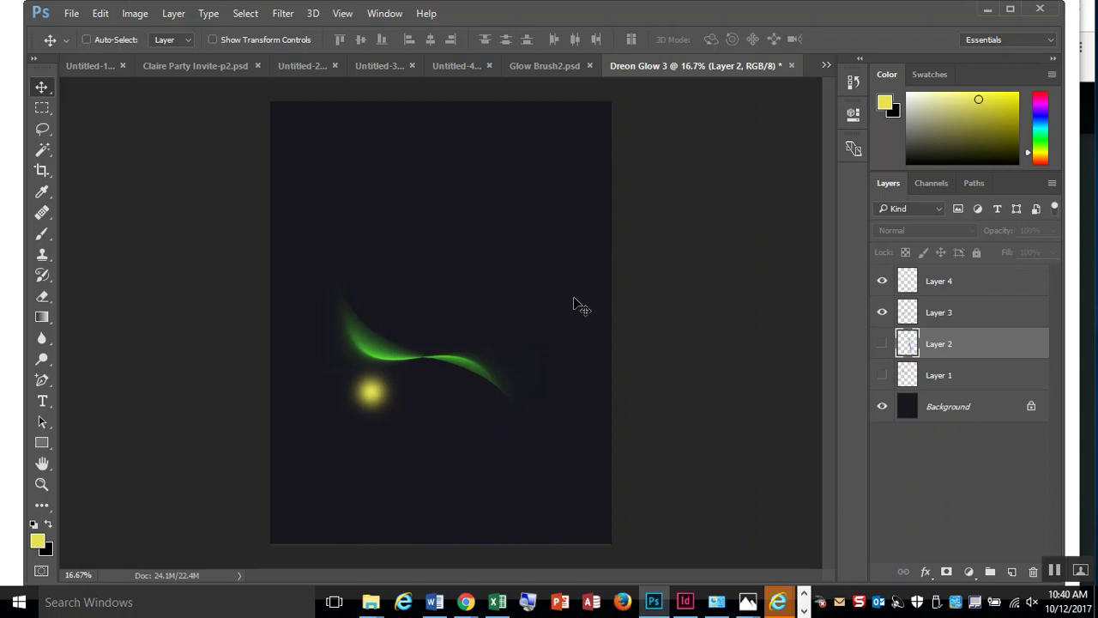
{"action": "left_click", "coordinate": [882, 344]}
{"action": "mouse_move", "coordinate": [489, 332]}
{"action": "left_mouse_down"}
{"action": "mouse_move", "coordinate": [497, 250]}
{"action": "mouse_move", "coordinate": [516, 302]}
{"action": "left_mouse_up"}
{"action": "left_click", "coordinate": [882, 375]}
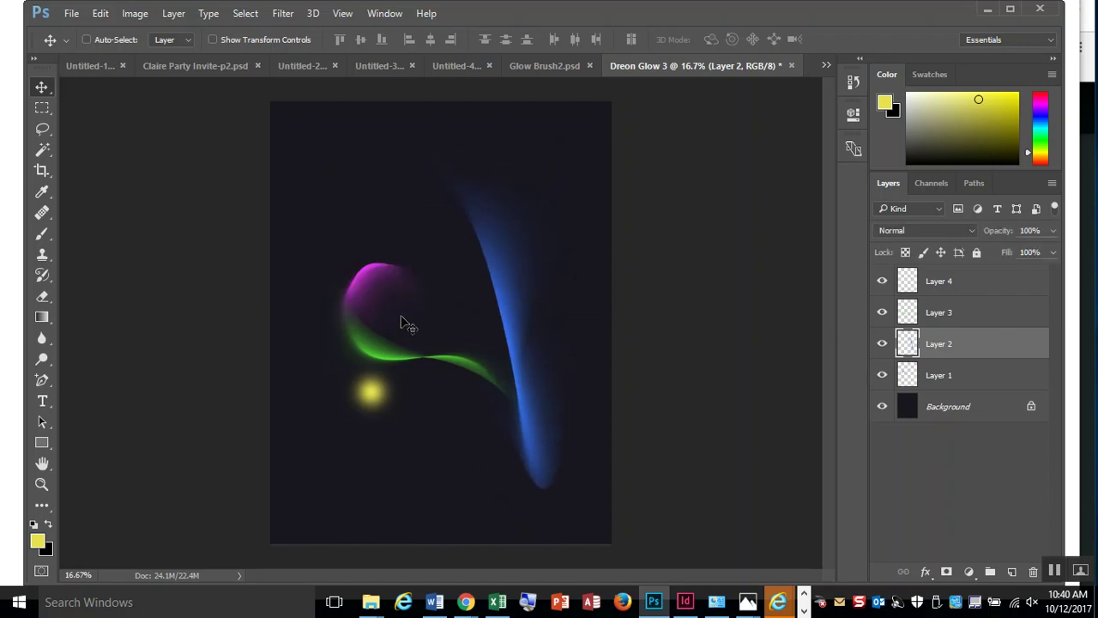
{"action": "mouse_move", "coordinate": [401, 315]}
{"action": "left_mouse_down"}
{"action": "mouse_move", "coordinate": [303, 316]}
{"action": "mouse_move", "coordinate": [364, 286]}
{"action": "left_mouse_up"}
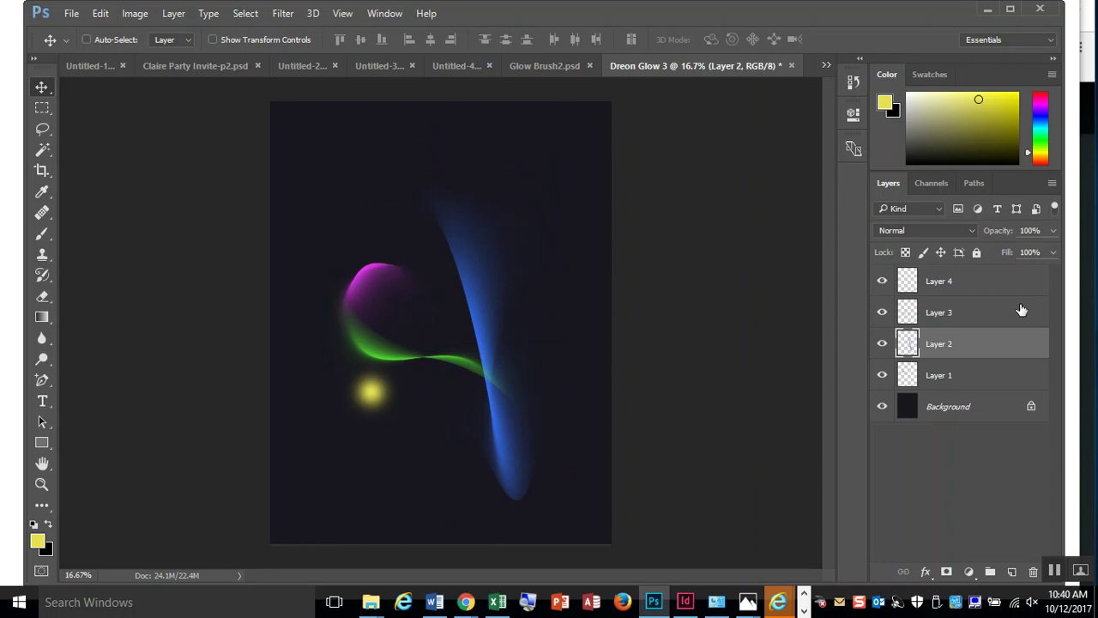
- Select Layer 3 and blink the green stroke's visibility to compare
{"action": "left_click", "coordinate": [970, 316]}
{"action": "left_click", "coordinate": [883, 313]}
{"action": "left_click", "coordinate": [882, 312]}
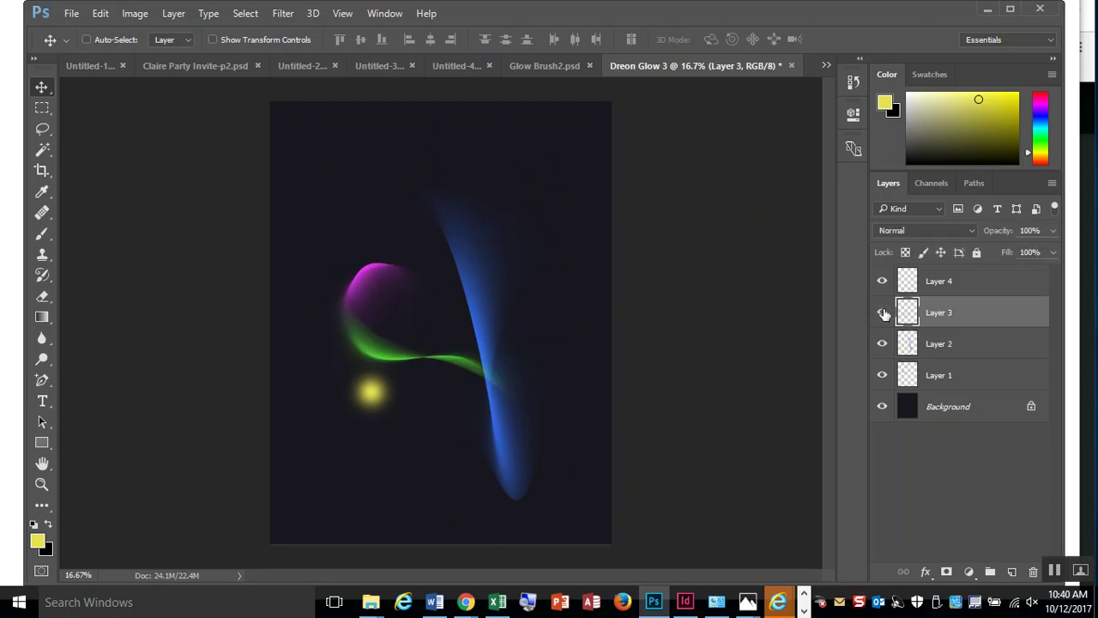
{"action": "left_click", "coordinate": [882, 312]}
{"action": "left_click", "coordinate": [882, 312]}
- Duplicate the green stroke, rotating the copy about 38° and moving it right and down
{"action": "key", "text": "ctrl+j"}
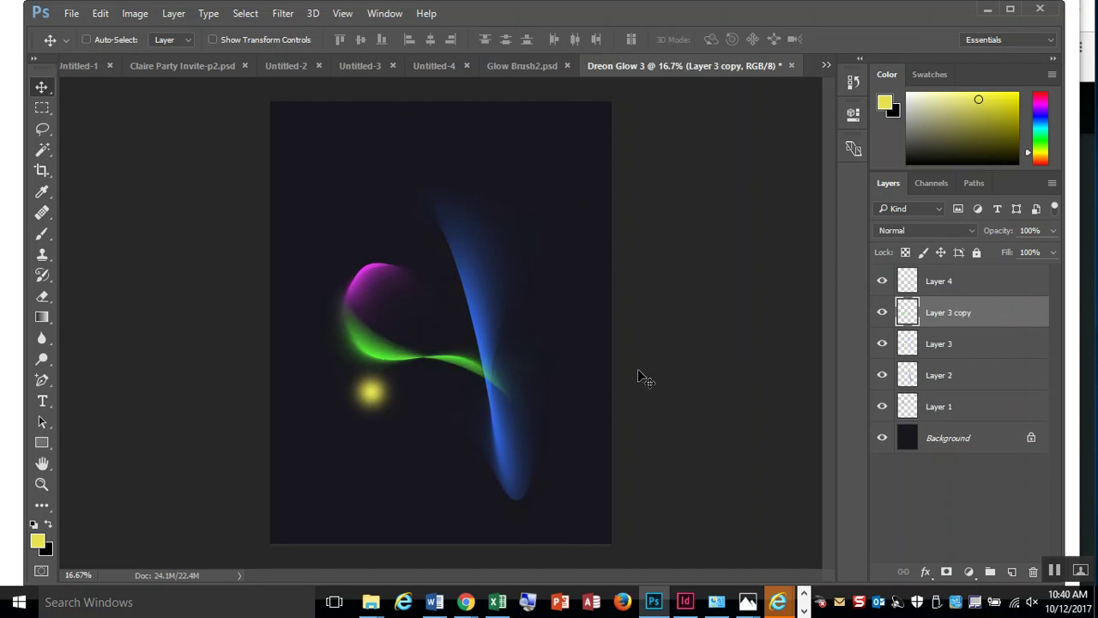
{"action": "key", "text": "ctrl+t"}
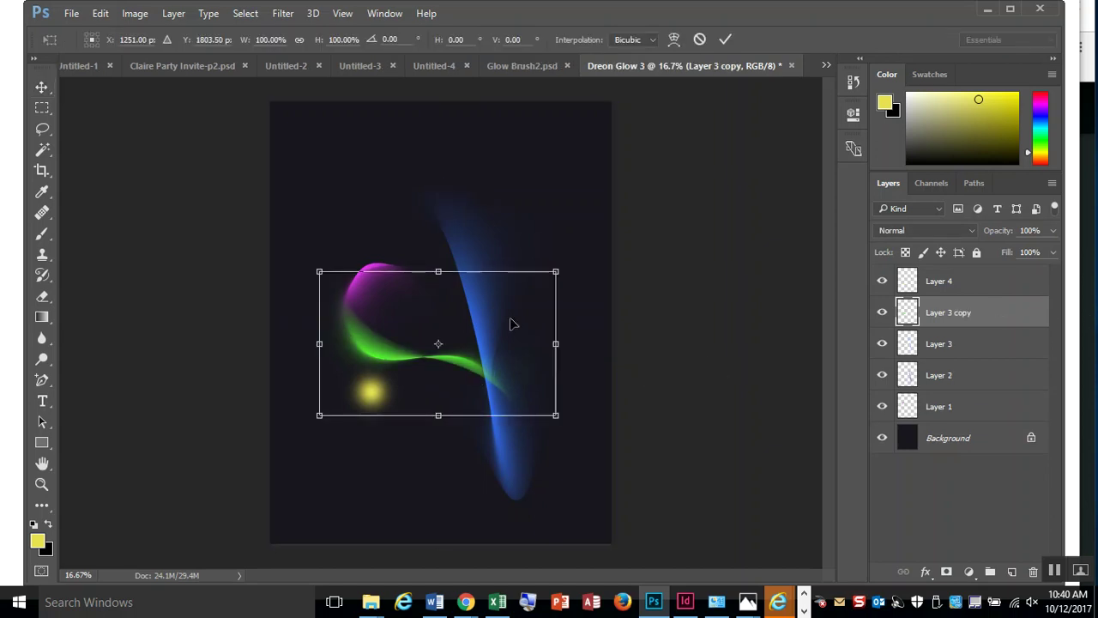
{"action": "left_click_drag", "start_coordinate": [565, 254], "coordinate": [583, 352]}
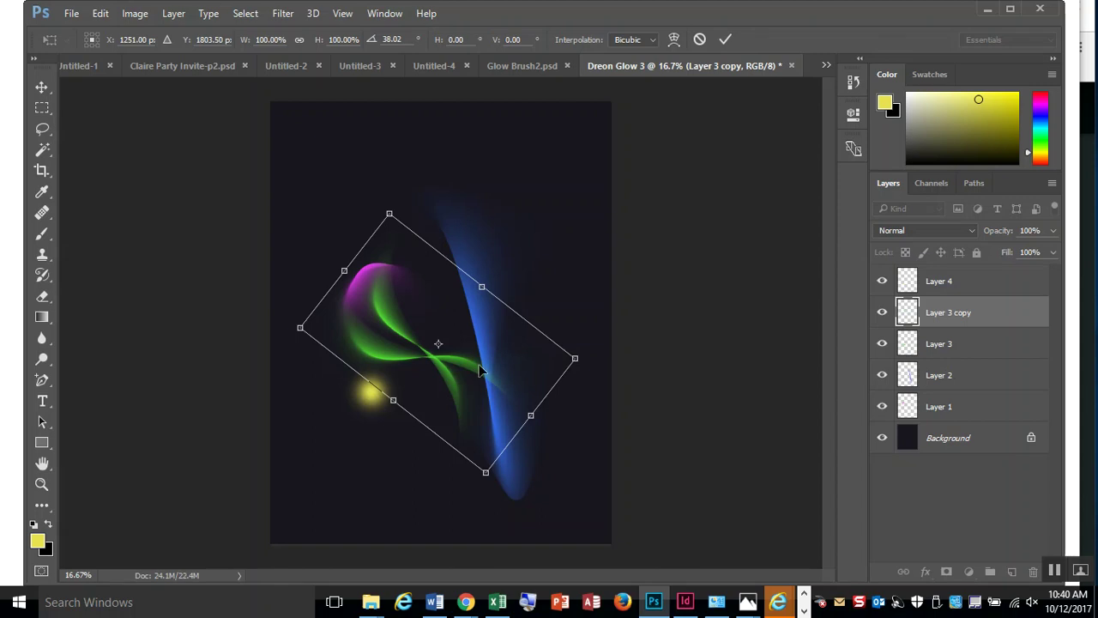
{"action": "left_click_drag", "start_coordinate": [503, 360], "coordinate": [520, 367]}
{"action": "key", "text": "Return"}
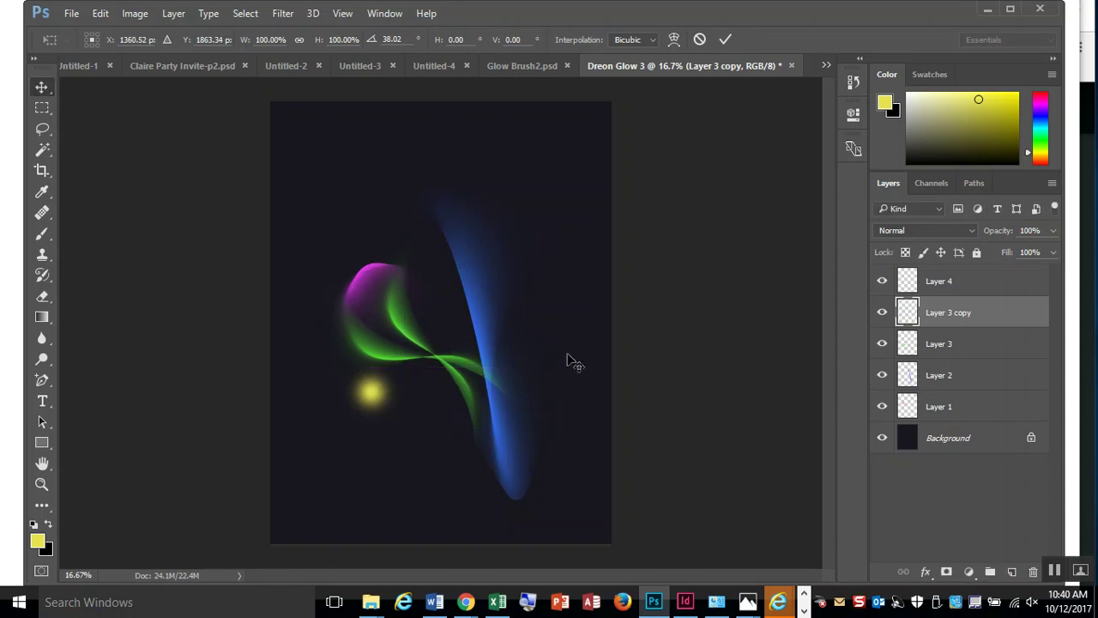
{"action": "key", "text": "ctrl"}
- Duplicate it again as Layer 3 copy 2, flipped horizontally and shifted up-left
{"action": "key", "text": "ctrl+j"}
{"action": "key", "text": "ctrl+t"}
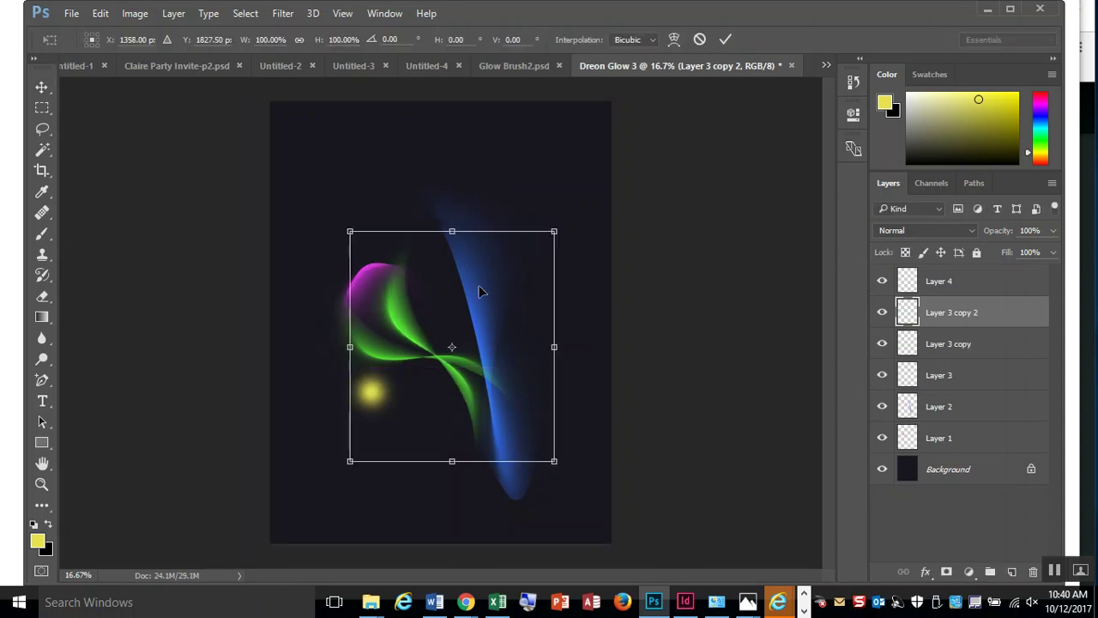
{"action": "left_click_drag", "start_coordinate": [494, 278], "coordinate": [516, 245]}
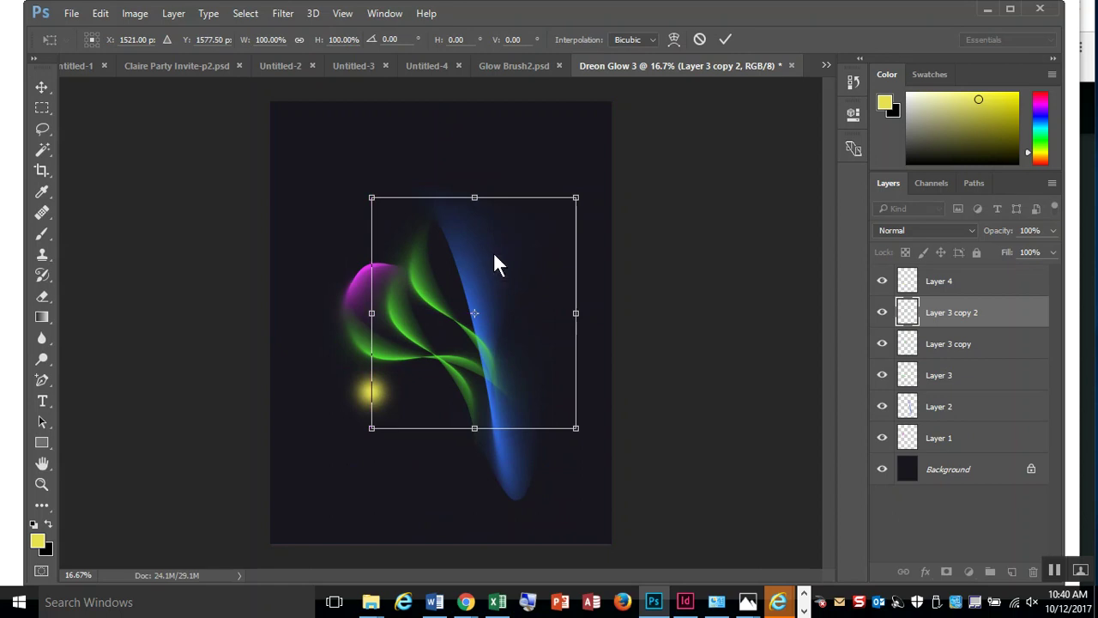
{"action": "right_click", "coordinate": [493, 253]}
{"action": "left_click", "coordinate": [553, 495]}
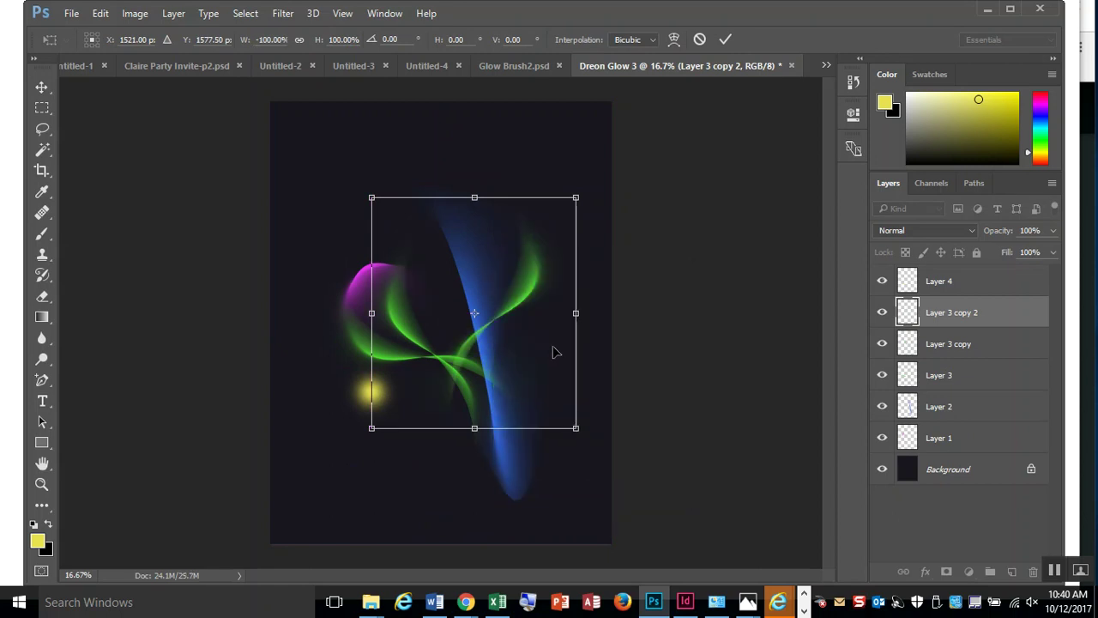
{"action": "left_click_drag", "start_coordinate": [552, 351], "coordinate": [522, 288]}
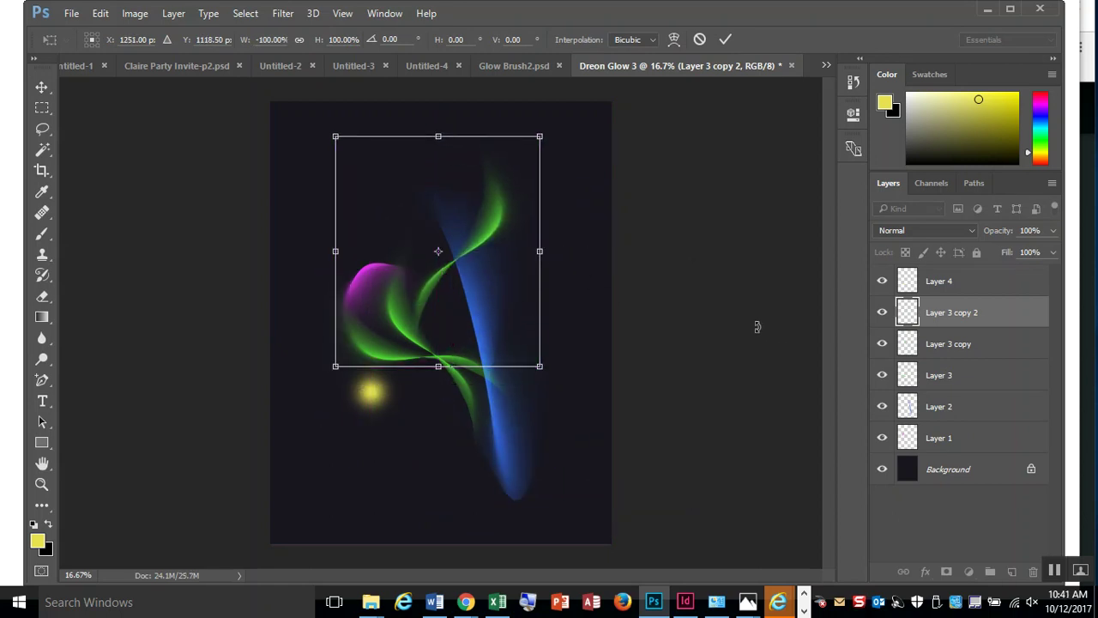
{"action": "key", "text": "Return"}
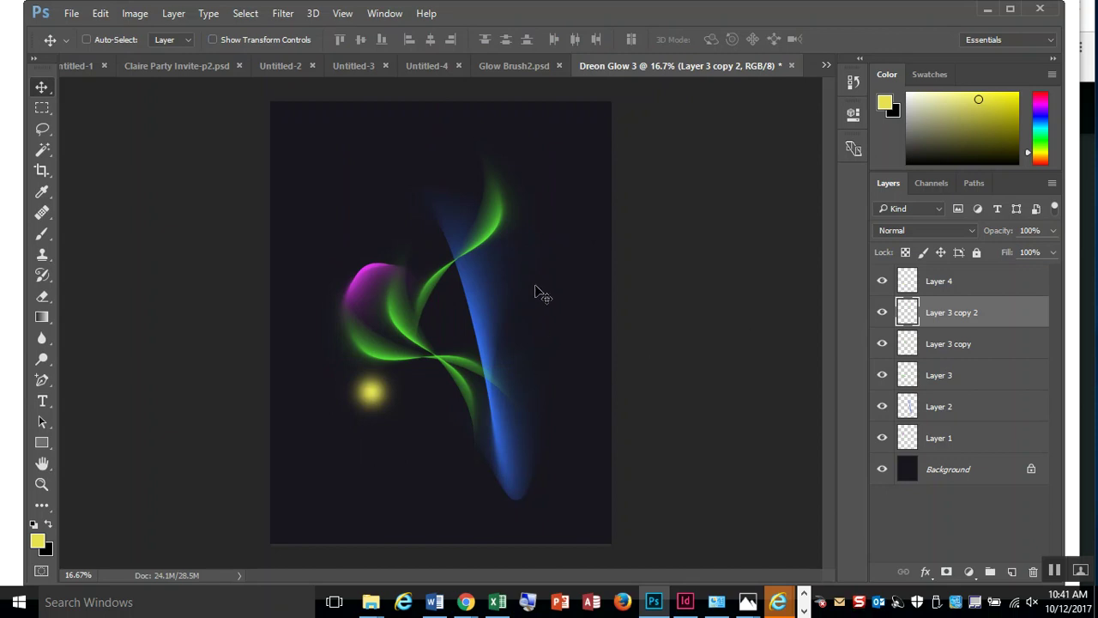
- Add Layer 3 copy 3, rotated about 24° and raised about 82 px
{"action": "key", "text": "ctrl+j"}
{"action": "key", "text": "ctrl+t"}
{"action": "left_click_drag", "start_coordinate": [528, 175], "coordinate": [559, 216]}
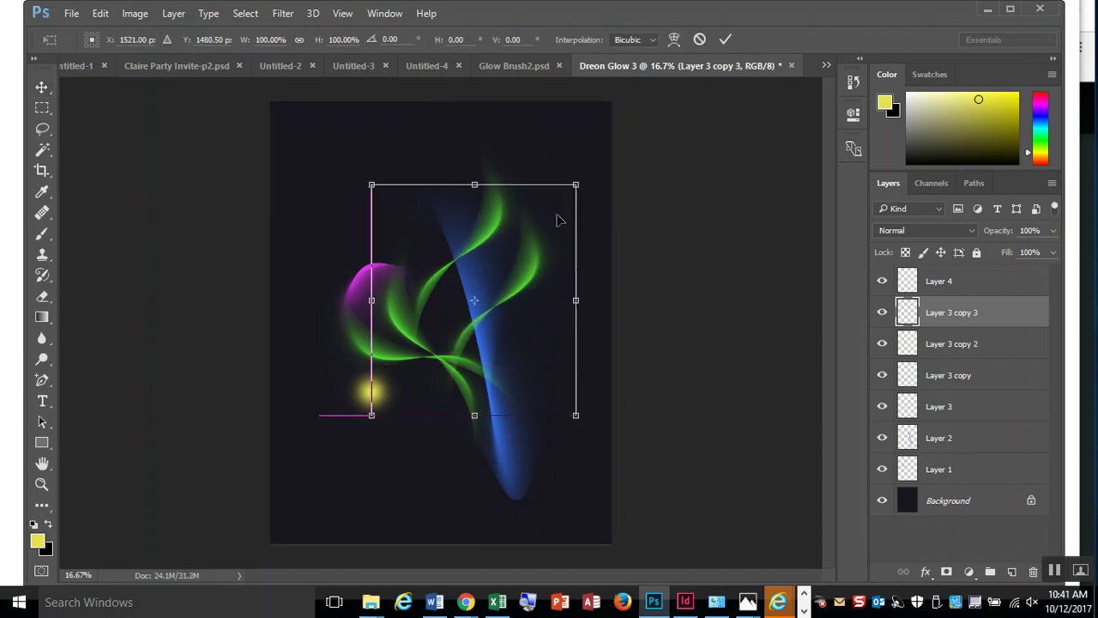
{"action": "left_click_drag", "start_coordinate": [575, 159], "coordinate": [616, 219]}
{"action": "left_click_drag", "start_coordinate": [544, 292], "coordinate": [553, 219]}
{"action": "key", "text": "Return"}
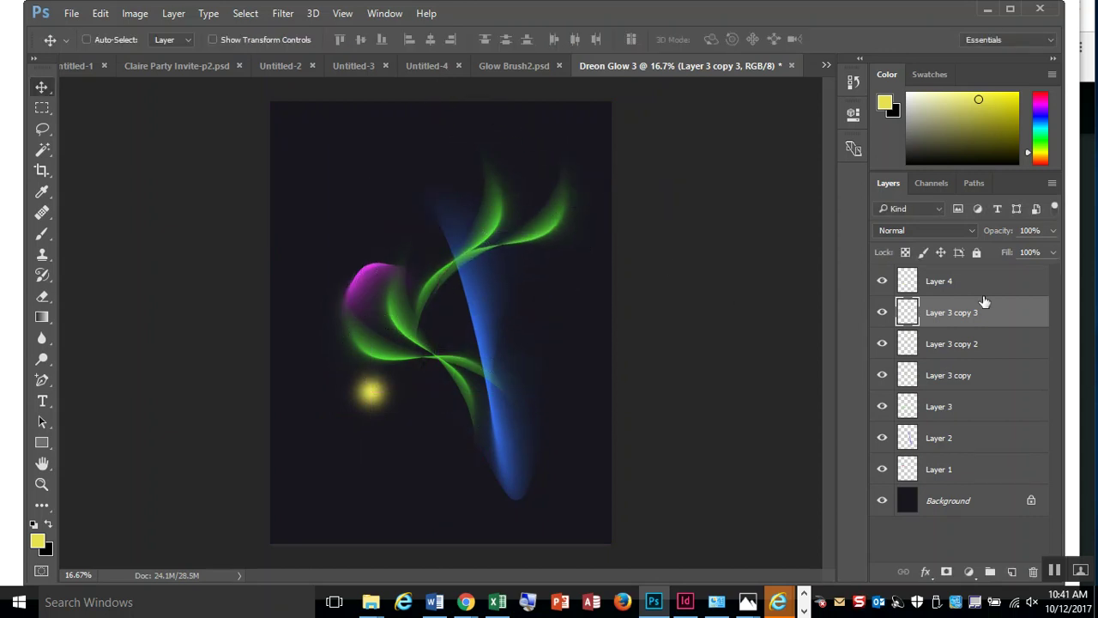
- Try different opacity levels on the green copy before returning it to 100%
{"action": "left_click", "coordinate": [1052, 251]}
{"action": "left_click_drag", "start_coordinate": [1031, 249], "coordinate": [1020, 249]}
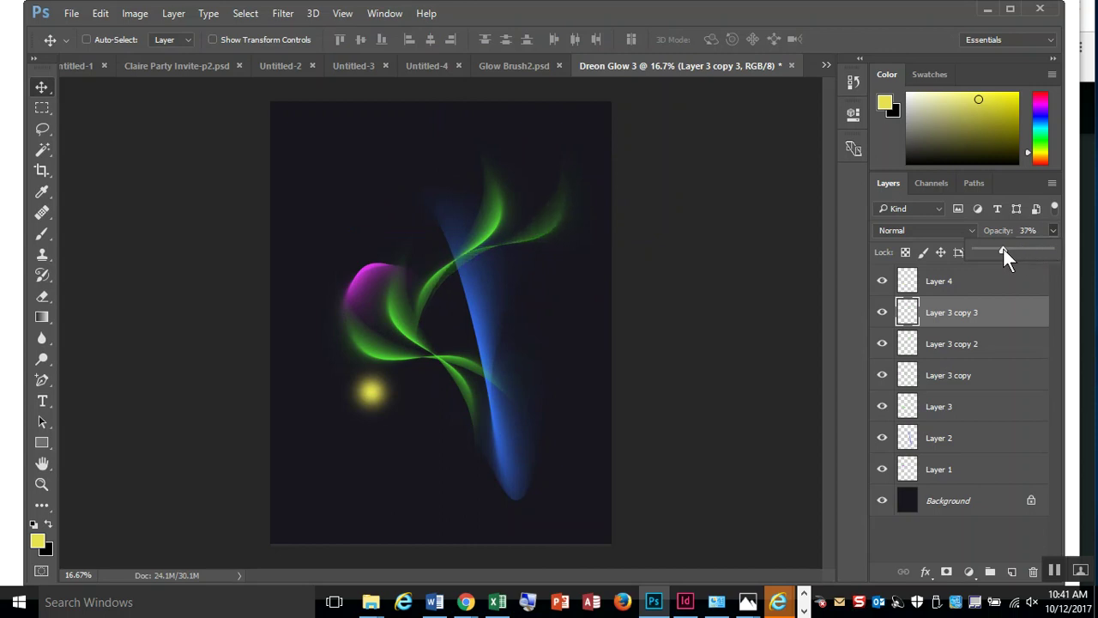
{"action": "left_click_drag", "start_coordinate": [1003, 247], "coordinate": [1084, 250]}
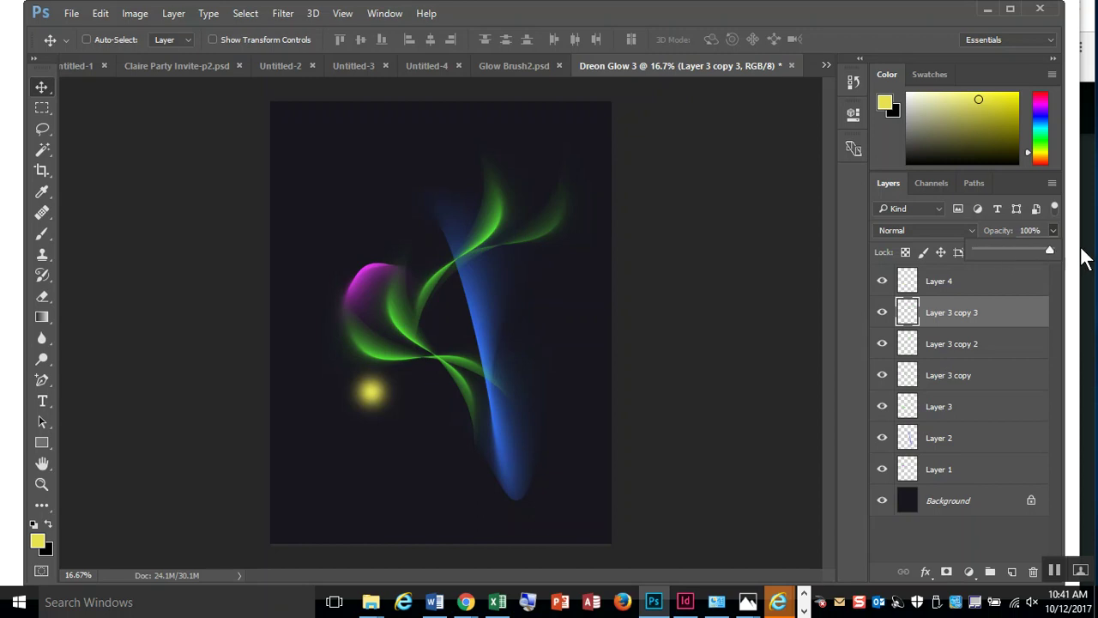
{"action": "left_click", "coordinate": [888, 228]}
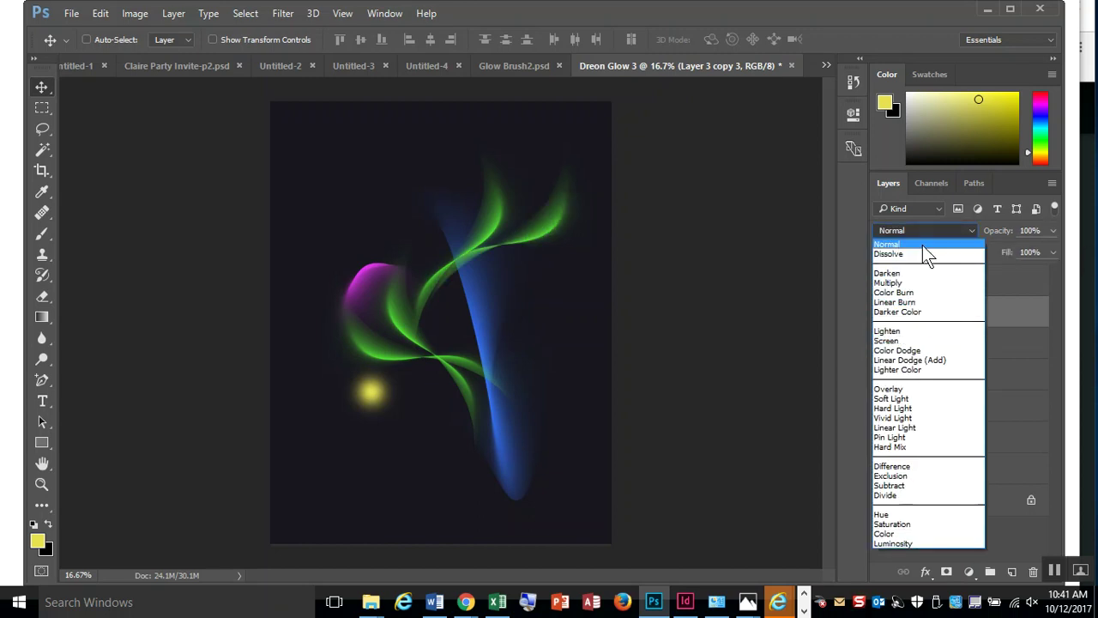
- Try Lighten, then Screen blending on Layer 3 copy 3 and nudge it upward
{"action": "left_click", "coordinate": [913, 331]}
{"action": "left_click", "coordinate": [913, 230]}
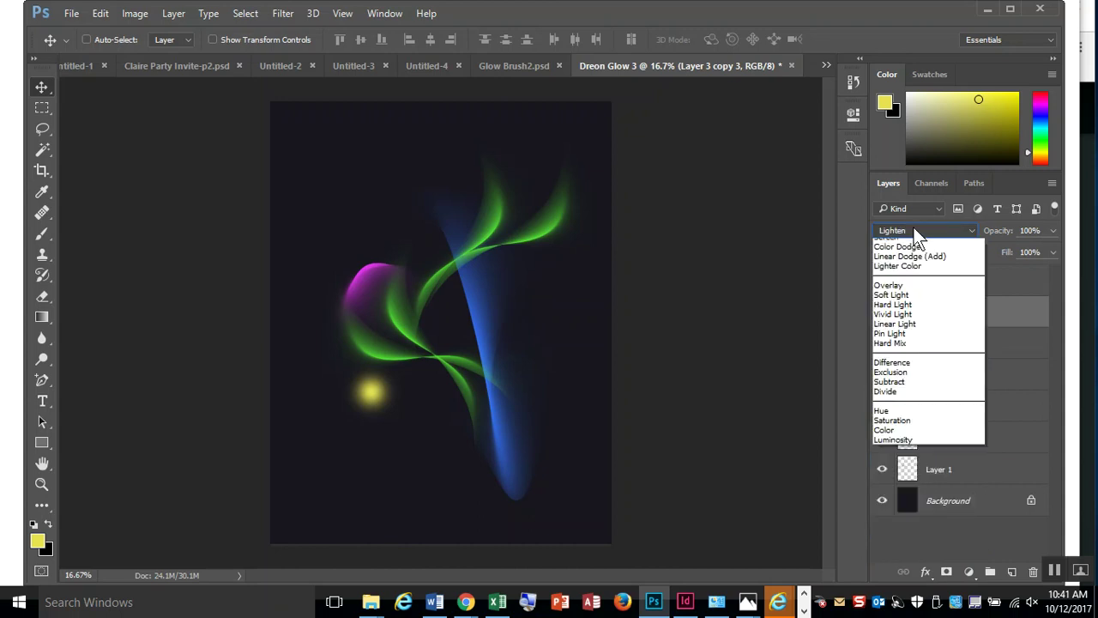
{"action": "left_click", "coordinate": [912, 340]}
{"action": "mouse_move", "coordinate": [466, 254]}
{"action": "left_mouse_down"}
{"action": "mouse_move", "coordinate": [465, 279]}
{"action": "mouse_move", "coordinate": [487, 291]}
{"action": "mouse_move", "coordinate": [534, 246]}
{"action": "left_mouse_up"}
- Return Layer 3 copy 3 to Normal blending and hide it to compare
{"action": "left_click", "coordinate": [900, 230]}
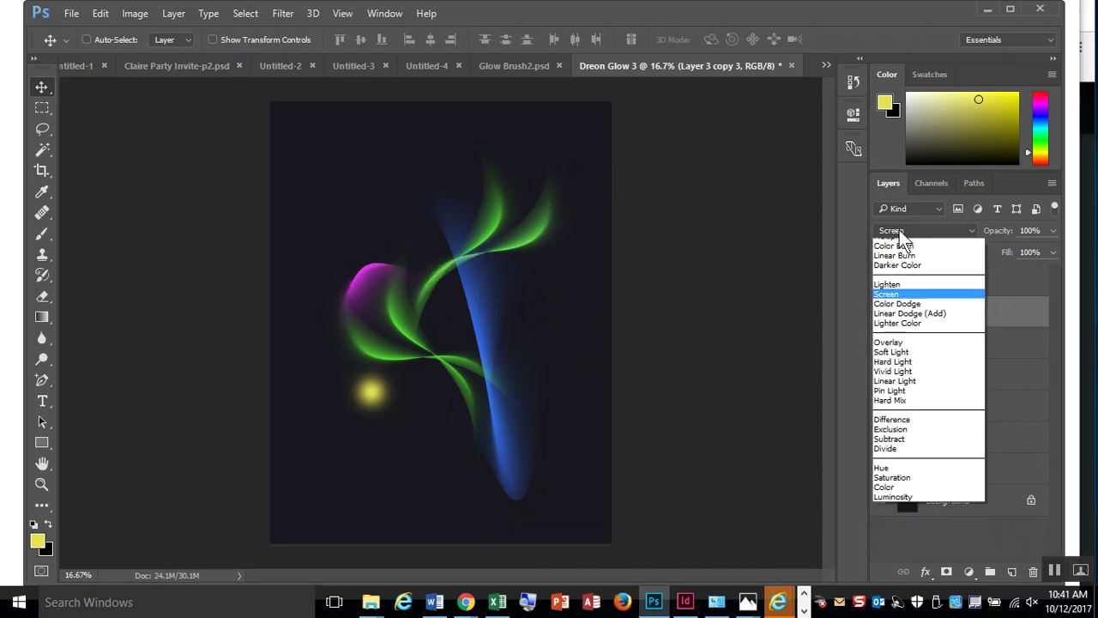
{"action": "left_click", "coordinate": [900, 246]}
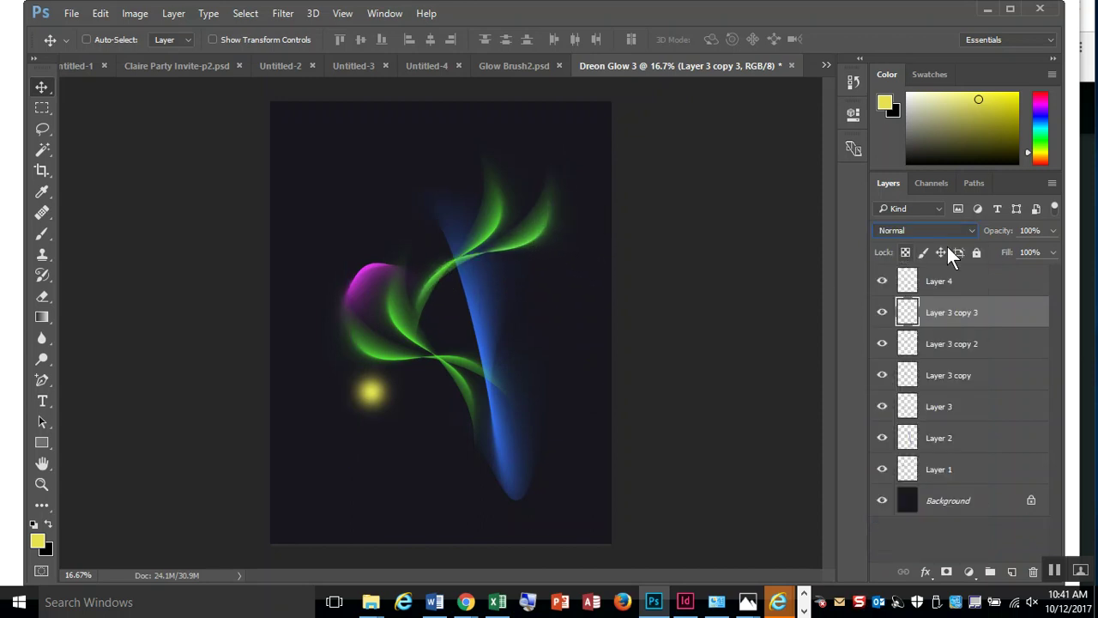
{"action": "left_click", "coordinate": [884, 313]}
- Toggle each green swirl layer and the blue stroke off and on to compare them
{"action": "left_click", "coordinate": [884, 313]}
{"action": "left_click", "coordinate": [885, 345]}
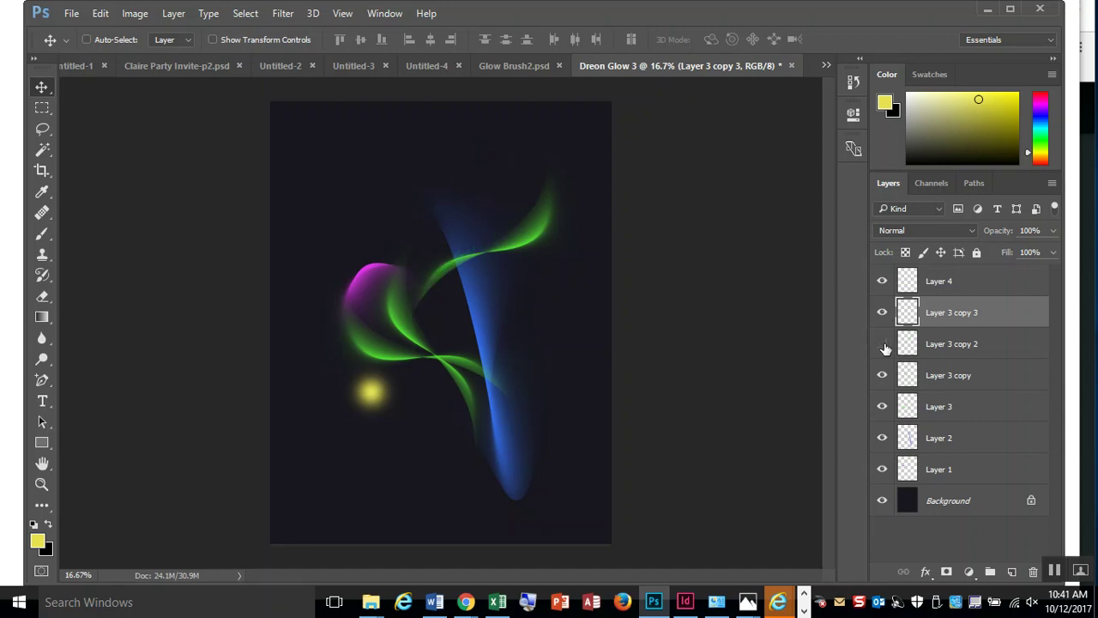
{"action": "left_click", "coordinate": [884, 345]}
{"action": "left_click", "coordinate": [883, 375]}
{"action": "left_click", "coordinate": [883, 375]}
{"action": "left_click", "coordinate": [883, 406]}
{"action": "left_click", "coordinate": [883, 406]}
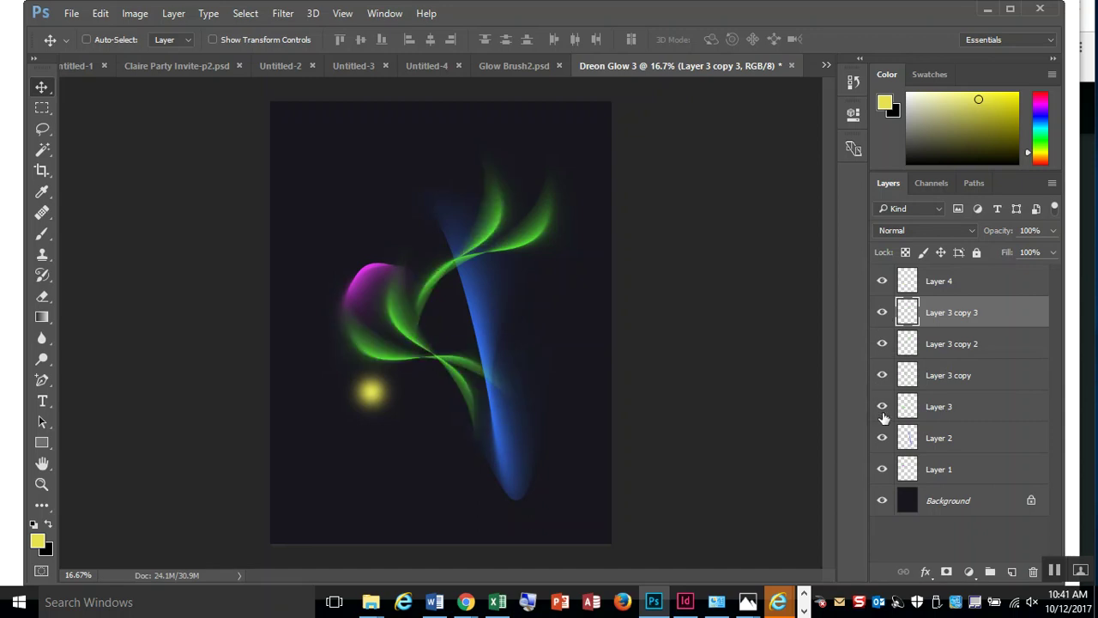
{"action": "left_click", "coordinate": [883, 437]}
{"action": "left_click", "coordinate": [883, 438]}
{"action": "left_click", "coordinate": [884, 406]}
{"action": "left_click", "coordinate": [883, 406]}
- Merge Layer 3 through Layer 3 copy 3 into one layer and shift it down-left
{"action": "left_click", "coordinate": [987, 406]}
{"action": "left_click", "coordinate": [999, 313], "text": "shift"}
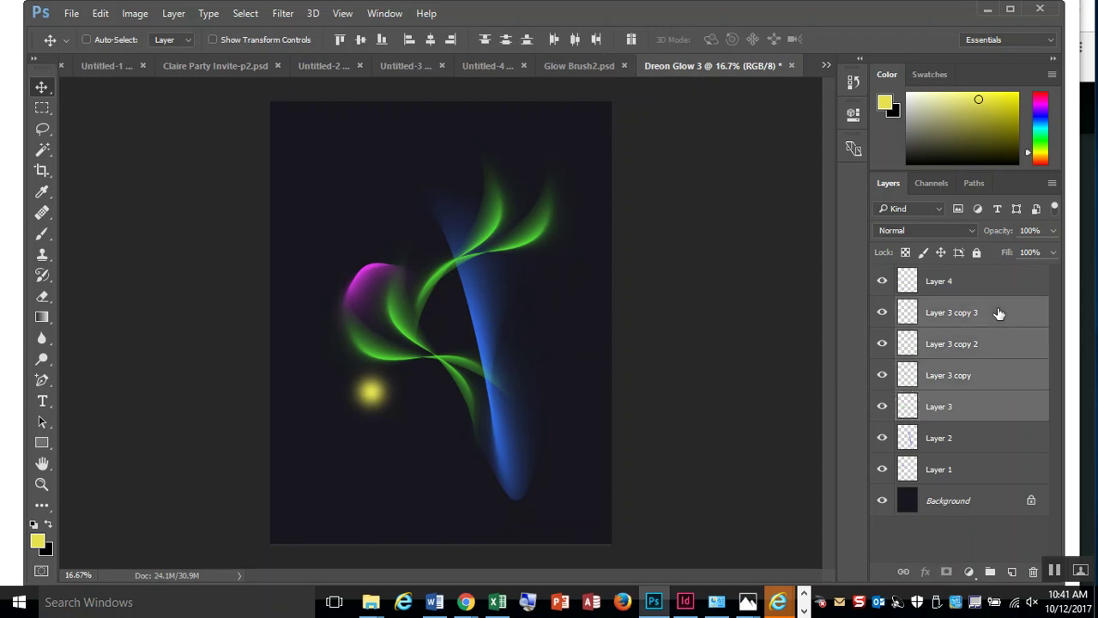
{"action": "right_click", "coordinate": [998, 313]}
{"action": "left_click", "coordinate": [745, 539]}
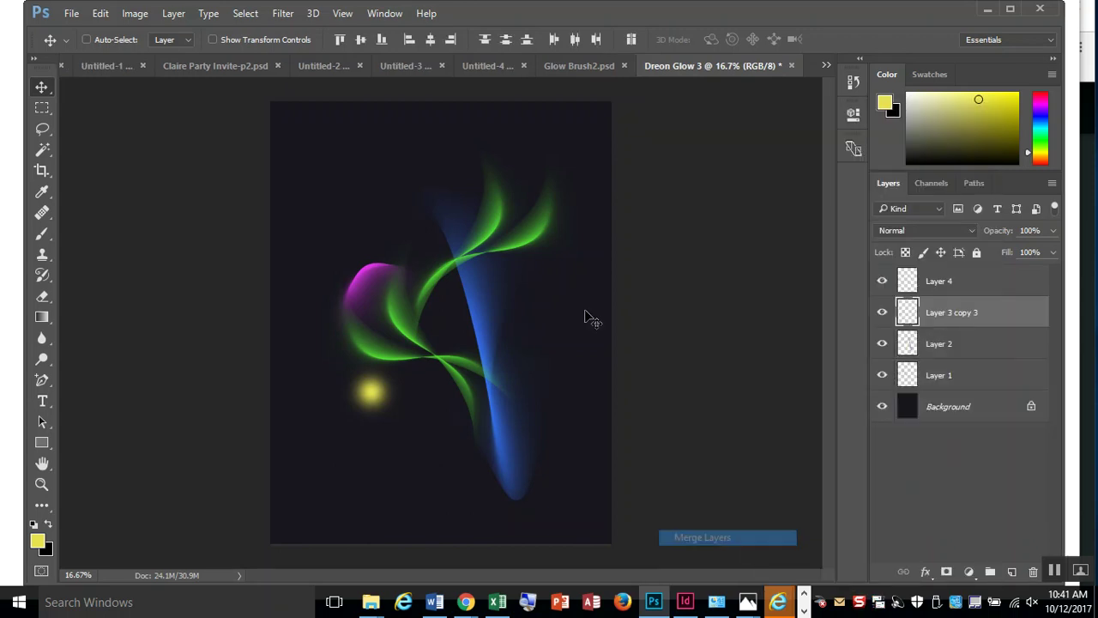
{"action": "left_click_drag", "start_coordinate": [526, 251], "coordinate": [496, 284]}
- Duplicate the merged swirls as Layer 3 copy 4, flipped horizontally and moved upward
{"action": "key", "text": "ctrl+j"}
{"action": "key", "text": "ctrl+t"}
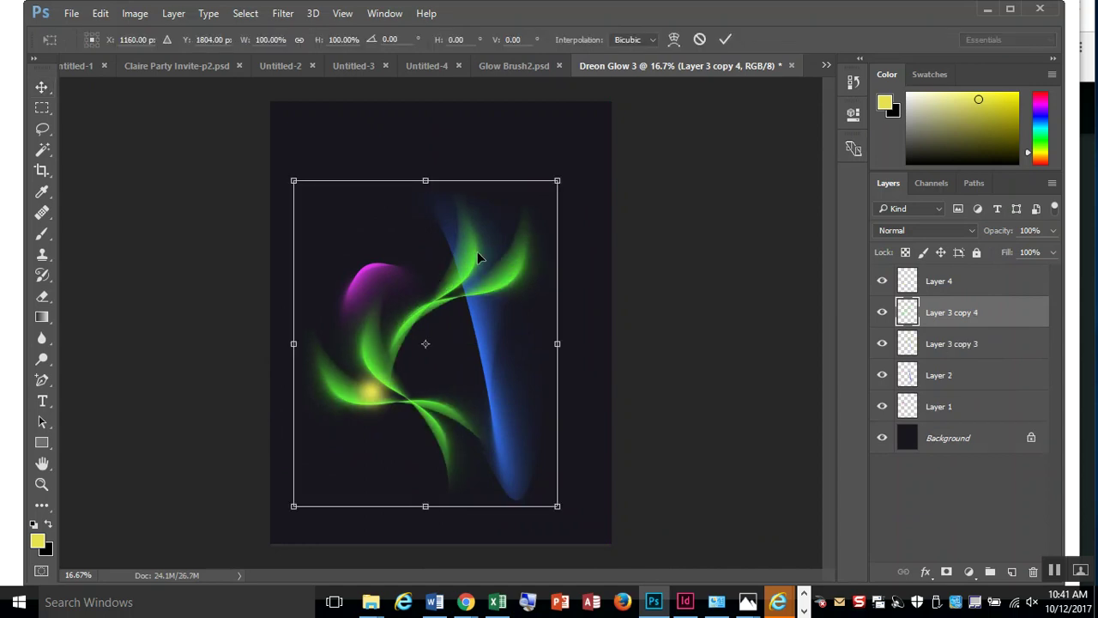
{"action": "right_click", "coordinate": [478, 254]}
{"action": "left_click", "coordinate": [556, 492]}
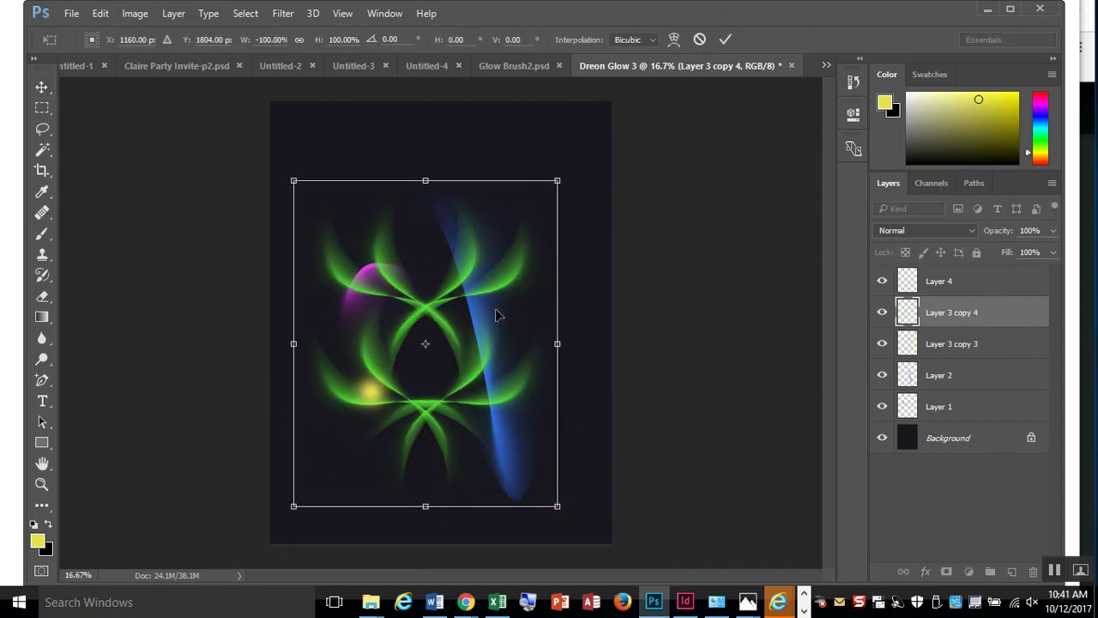
{"action": "left_click_drag", "start_coordinate": [494, 362], "coordinate": [493, 297]}
{"action": "key", "text": "v"}
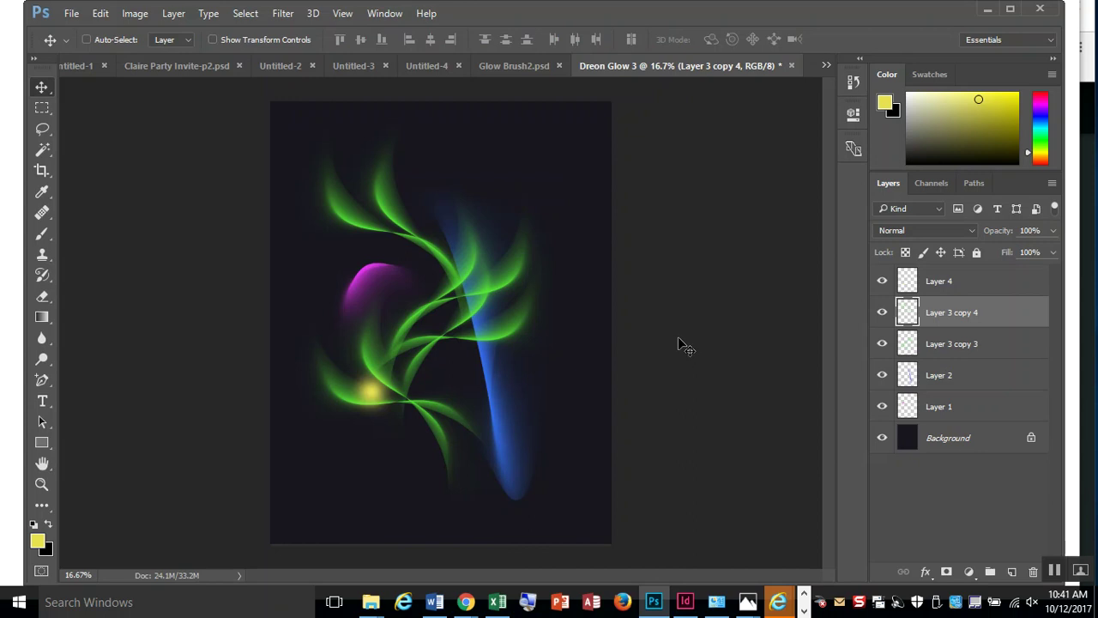
- Cancel a trial Hue/Saturation change, then duplicate the layer as Layer 3 copy 5
{"action": "key", "text": "ctrl+u"}
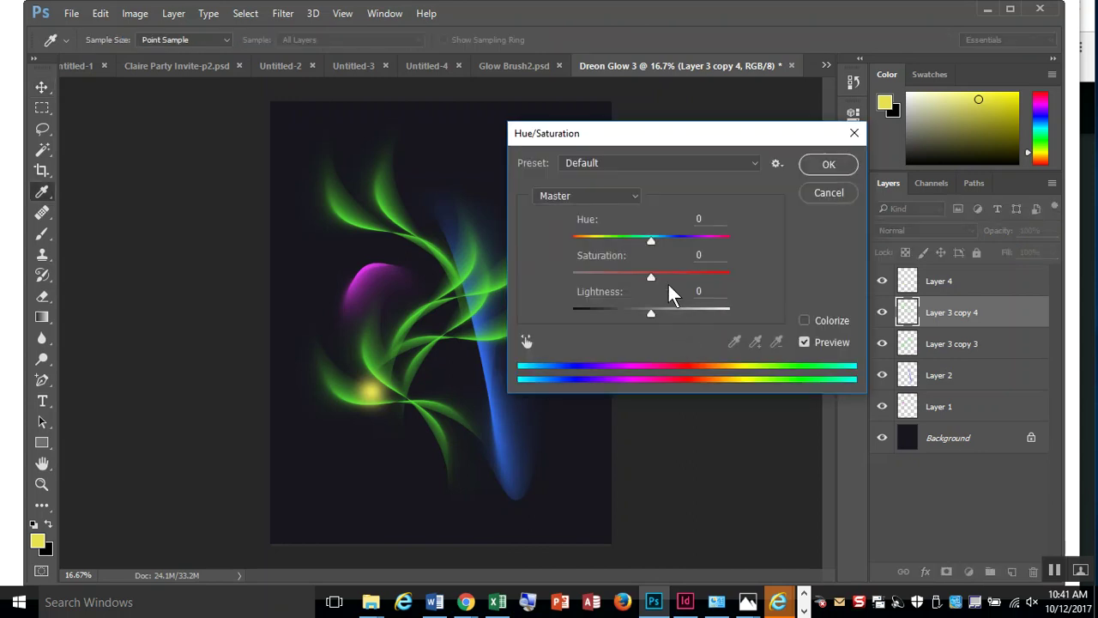
{"action": "left_click_drag", "start_coordinate": [704, 140], "coordinate": [766, 146]}
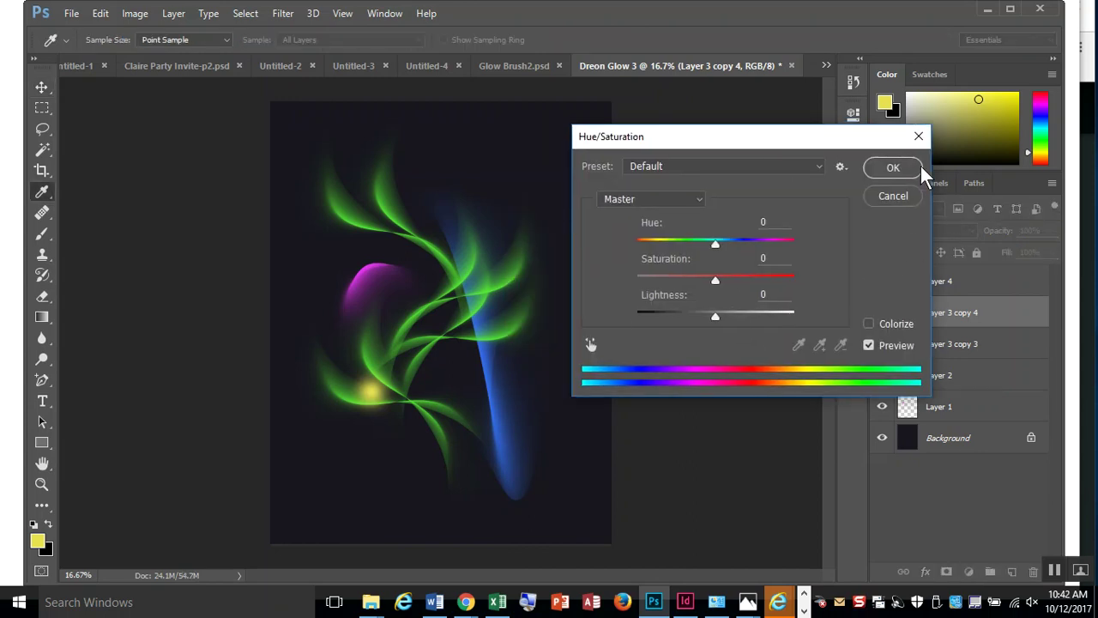
{"action": "left_click", "coordinate": [893, 196]}
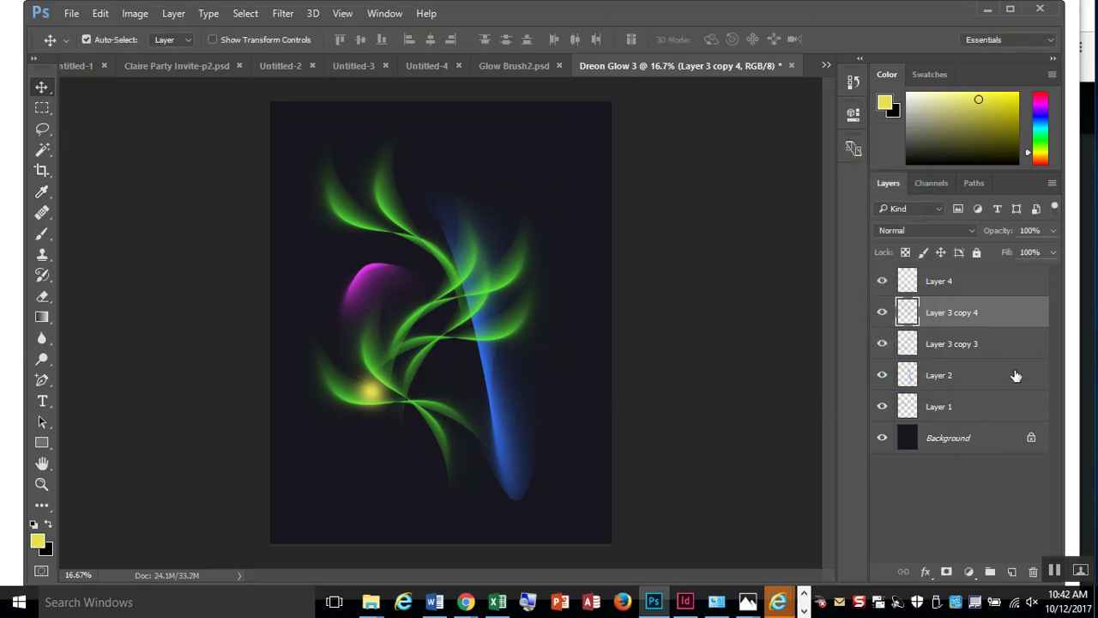
{"action": "key", "text": "ctrl+j"}
- Flip Layer 3 copy 5 horizontally and move it down the canvas
{"action": "key", "text": "ctrl+t"}
{"action": "right_click", "coordinate": [518, 280]}
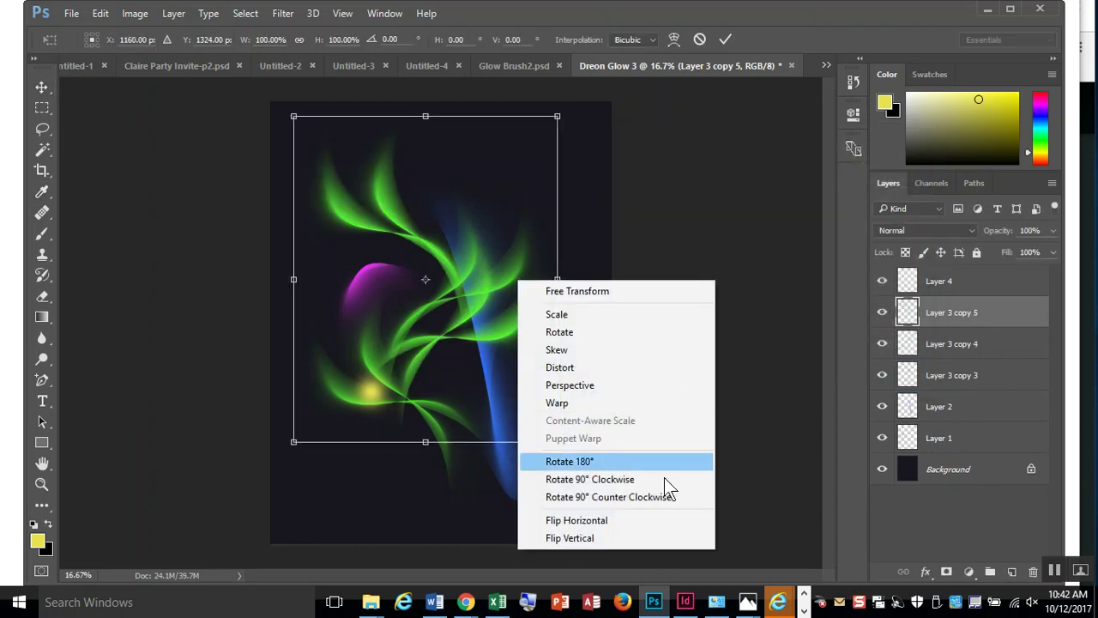
{"action": "left_click", "coordinate": [639, 526]}
{"action": "left_click_drag", "start_coordinate": [476, 316], "coordinate": [475, 503]}
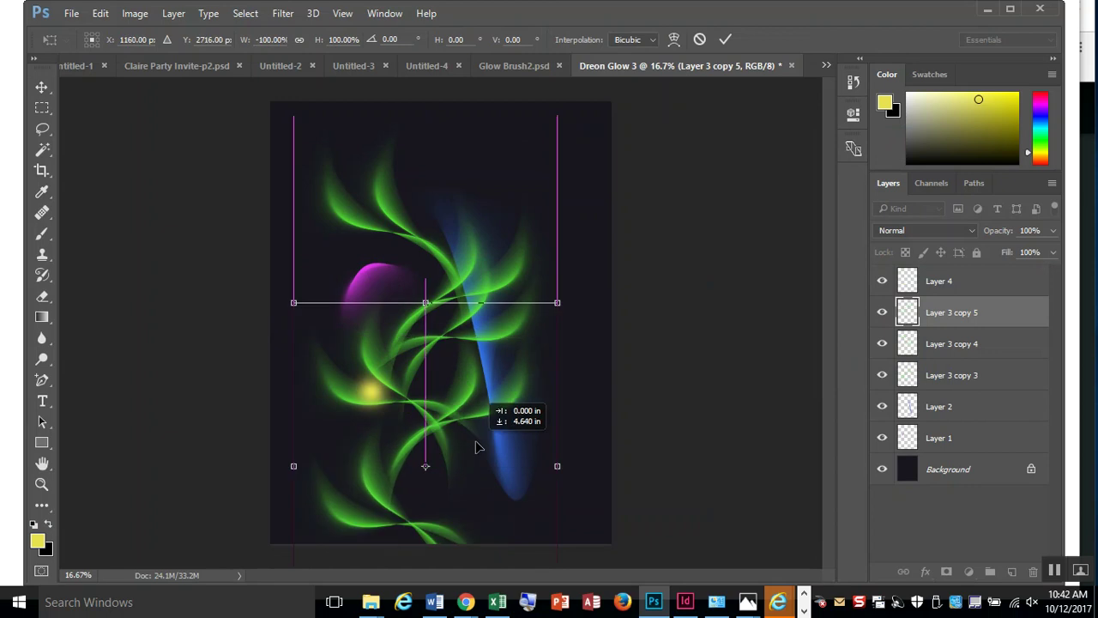
{"action": "key", "text": "Return"}
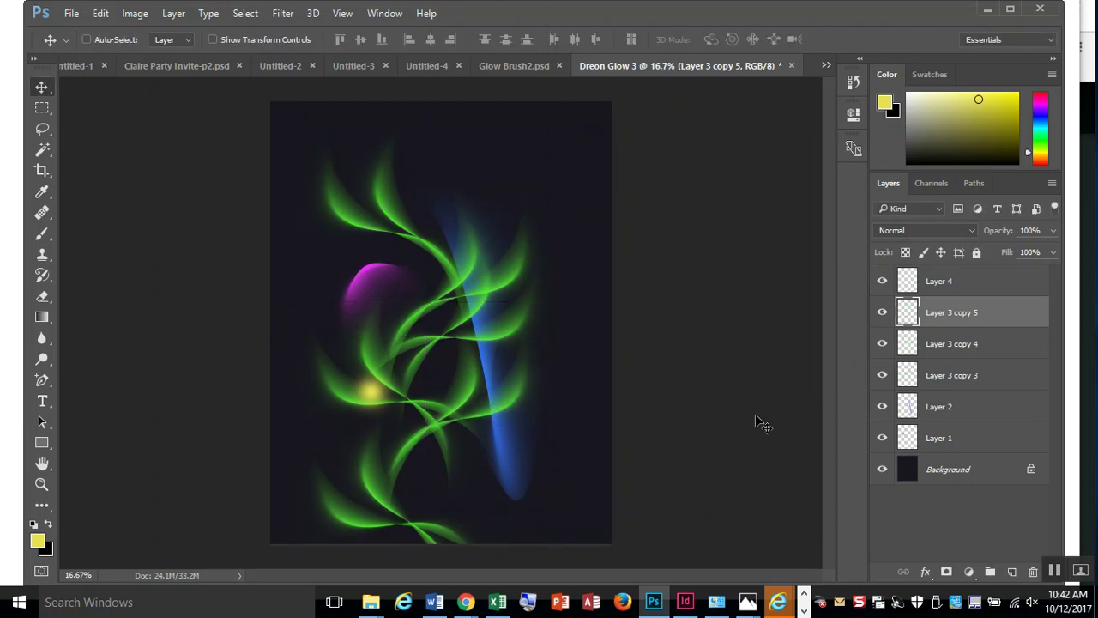
- Shift the copy's hue to -105 so the swirls turn red, then reposition them
{"action": "key", "text": "ctrl+u"}
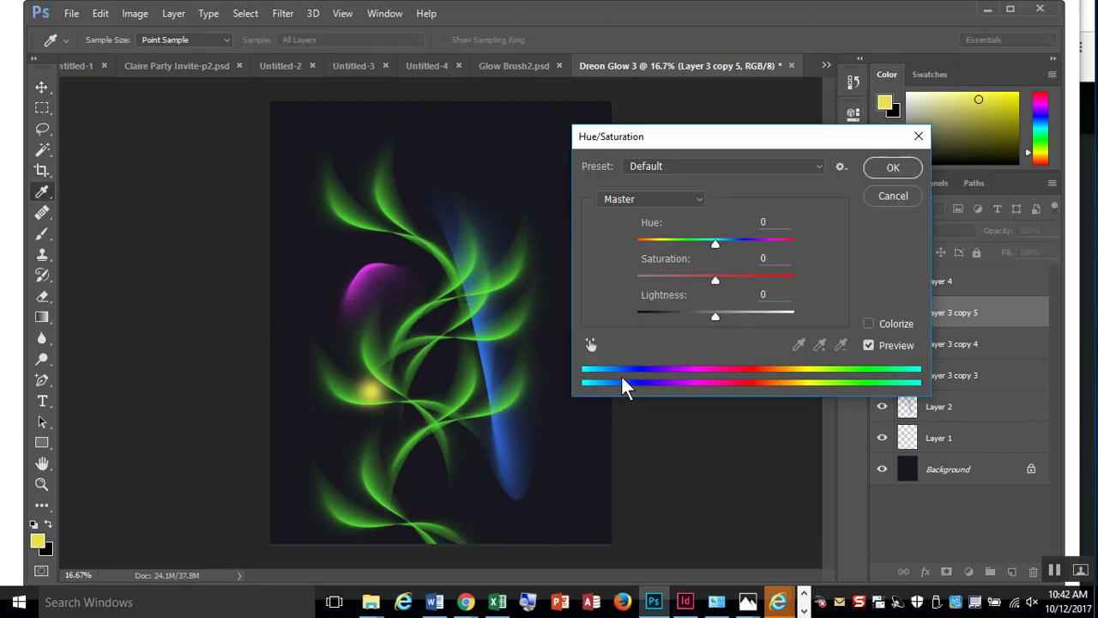
{"action": "left_click_drag", "start_coordinate": [712, 242], "coordinate": [671, 248]}
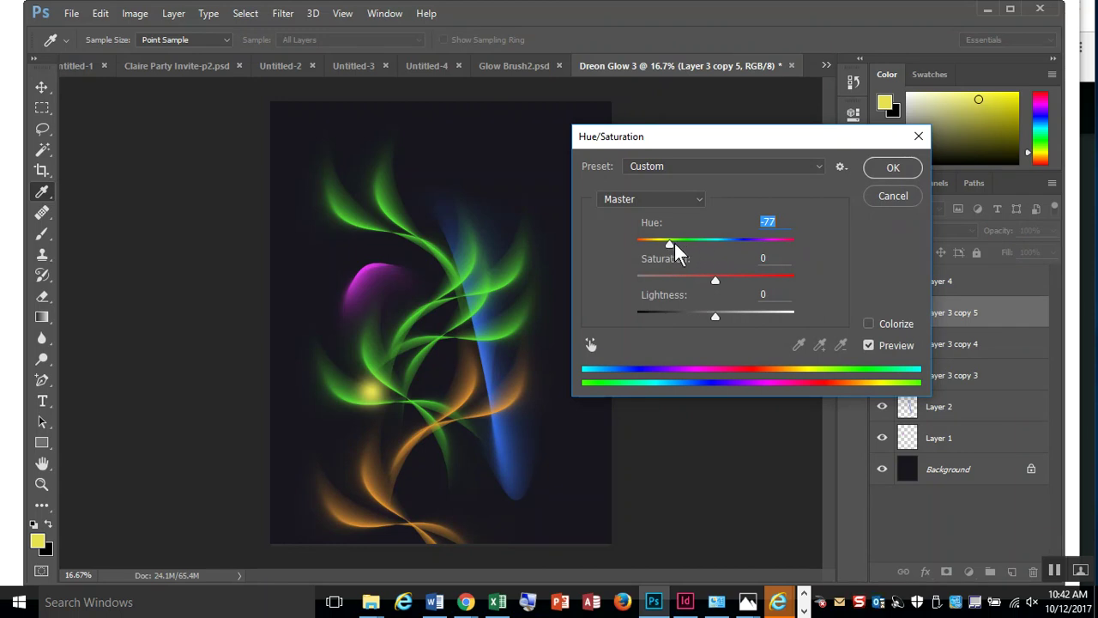
{"action": "left_click_drag", "start_coordinate": [673, 241], "coordinate": [662, 244]}
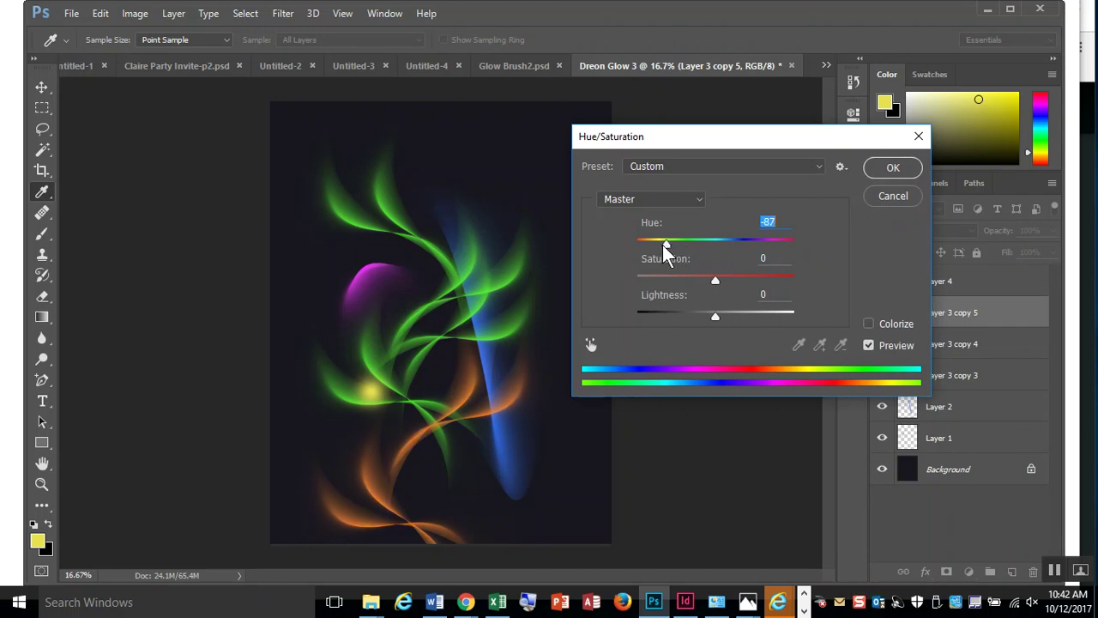
{"action": "left_click", "coordinate": [891, 171]}
{"action": "key", "text": "v"}
{"action": "mouse_move", "coordinate": [494, 400]}
{"action": "left_mouse_down"}
{"action": "mouse_move", "coordinate": [473, 403]}
{"action": "mouse_move", "coordinate": [508, 386]}
{"action": "left_mouse_up"}
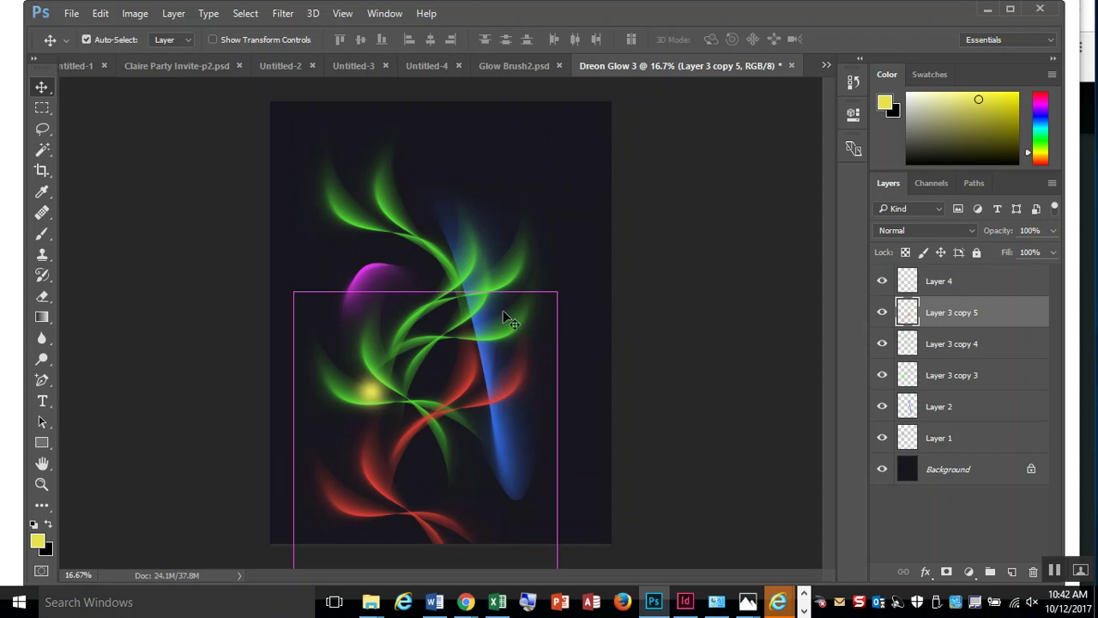
{"action": "key", "text": "ctrl+t"}
- Rotate the red swirls toward the lower left, then test a yellow brush stroke on a new layer
{"action": "left_click_drag", "start_coordinate": [585, 268], "coordinate": [611, 515]}
{"action": "left_click_drag", "start_coordinate": [467, 449], "coordinate": [416, 447]}
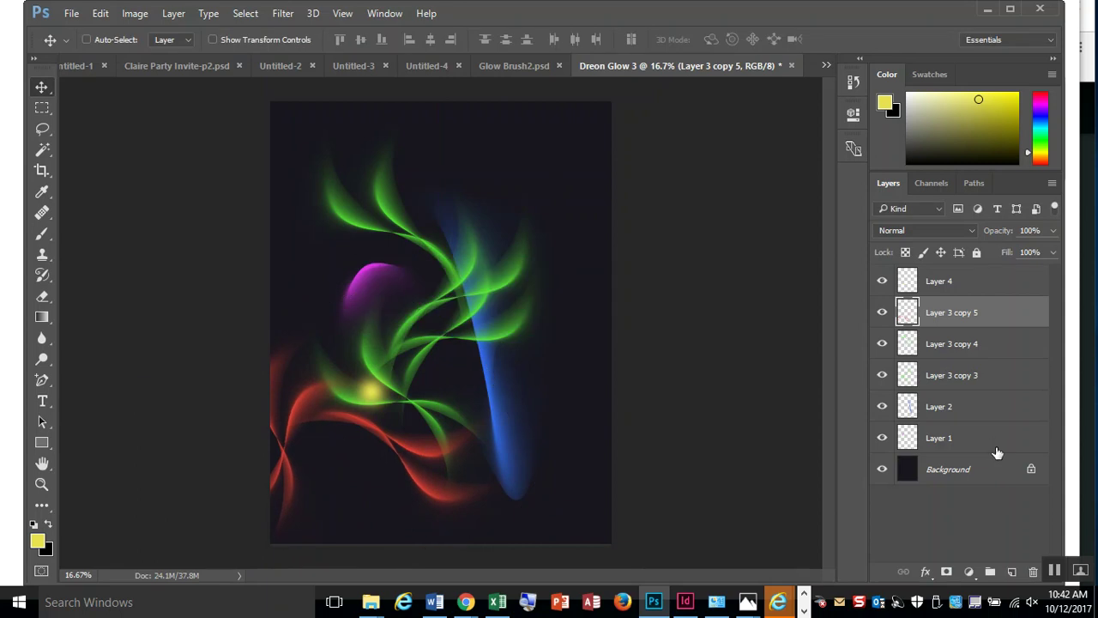
{"action": "left_click", "coordinate": [1013, 571]}
{"action": "left_click", "coordinate": [42, 234]}
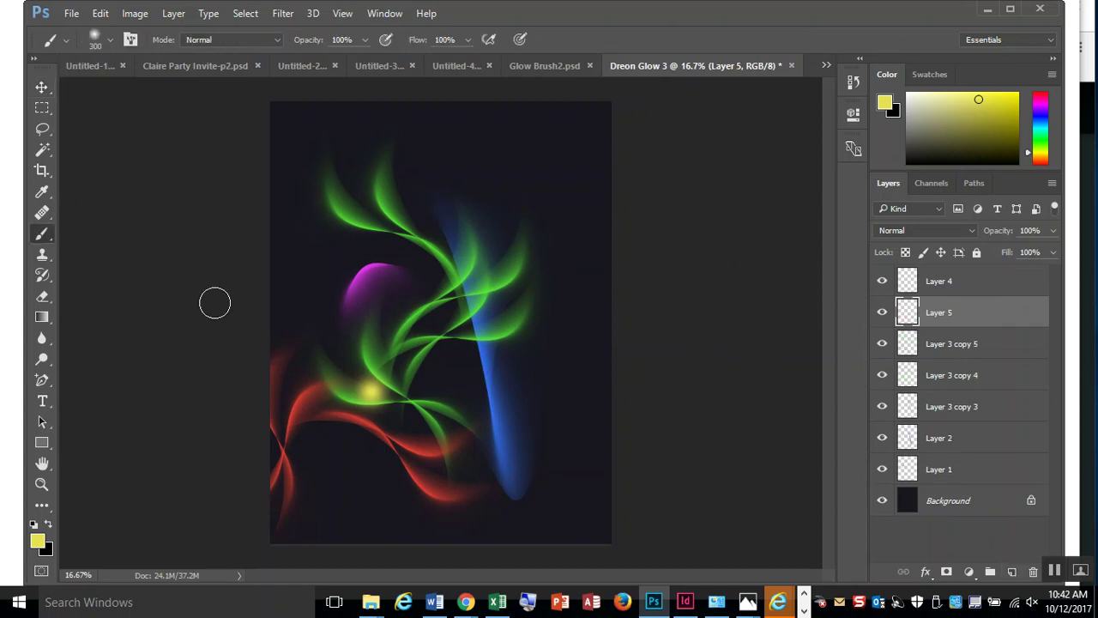
{"action": "mouse_move", "coordinate": [331, 387]}
{"action": "left_mouse_down"}
{"action": "mouse_move", "coordinate": [298, 395]}
{"action": "mouse_move", "coordinate": [327, 425]}
{"action": "mouse_move", "coordinate": [393, 434]}
{"action": "mouse_move", "coordinate": [420, 465]}
{"action": "left_mouse_up"}
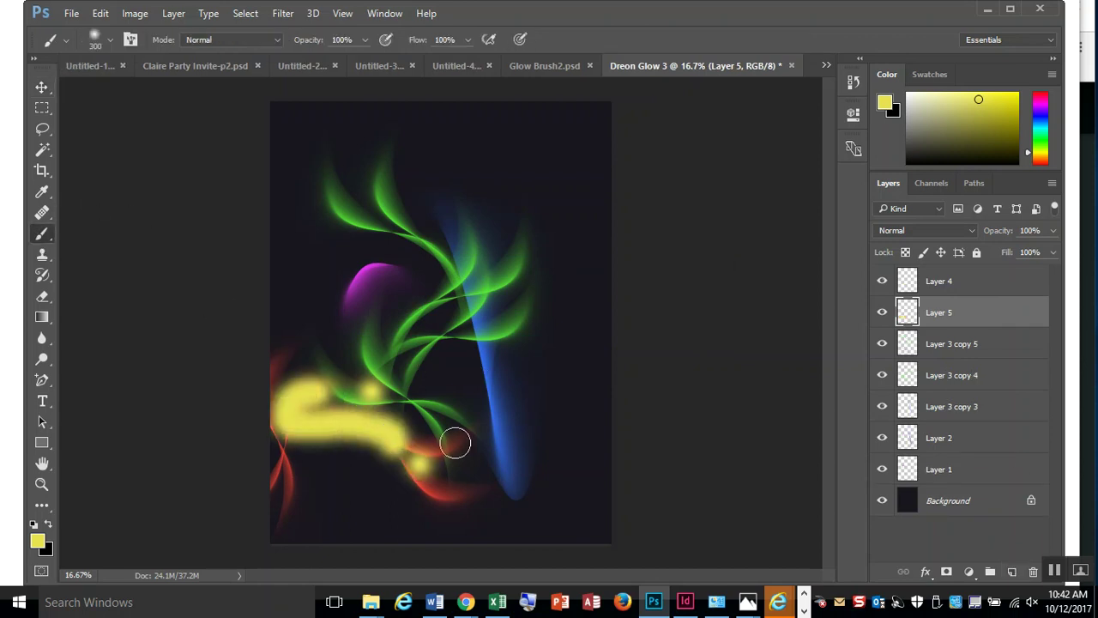
{"action": "key", "text": "ctrl+z"}
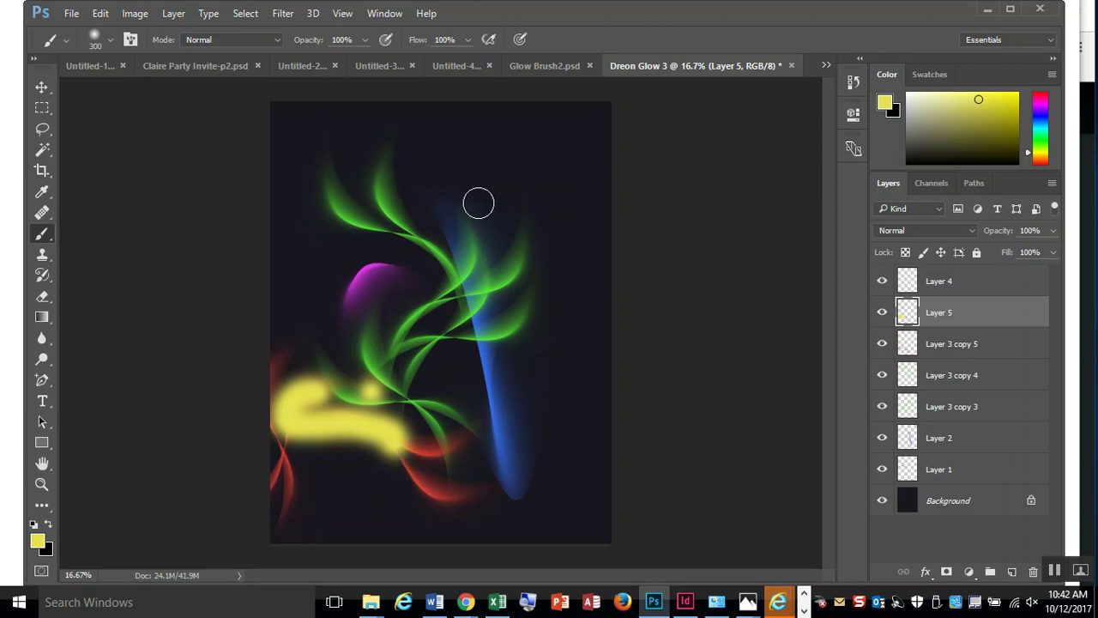
- Delete the stroked layer, add an empty Layer 5, and blink Layer 3 copy 5 to compare
{"action": "mouse_move", "coordinate": [986, 314]}
{"action": "left_mouse_down"}
{"action": "mouse_move", "coordinate": [1022, 547]}
{"action": "mouse_move", "coordinate": [1052, 568]}
{"action": "mouse_move", "coordinate": [1035, 573]}
{"action": "left_mouse_up"}
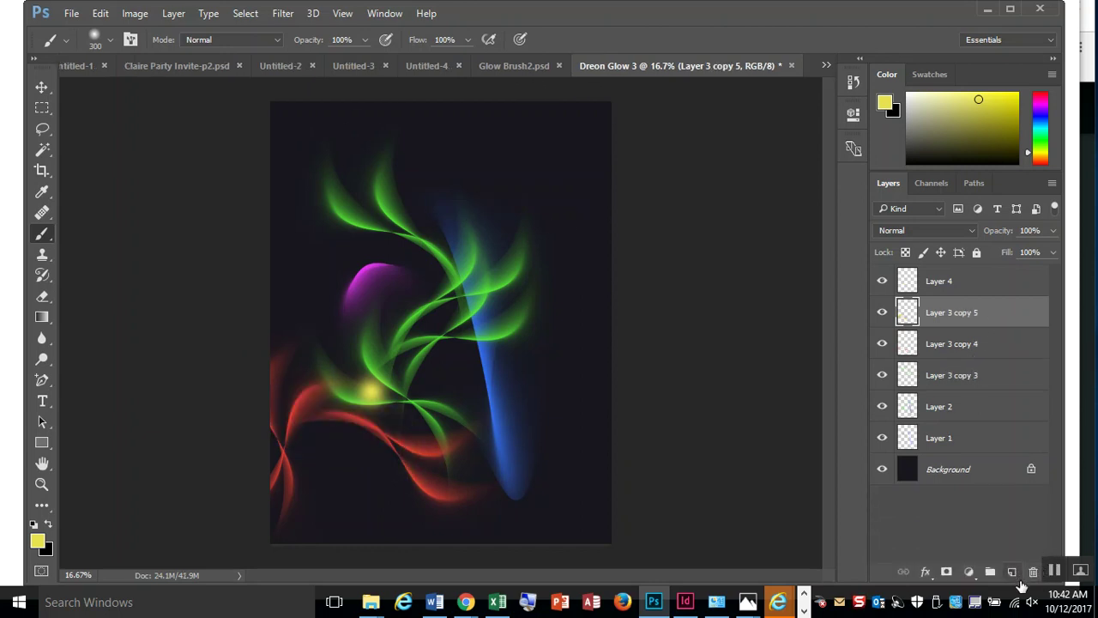
{"action": "left_click", "coordinate": [1013, 572]}
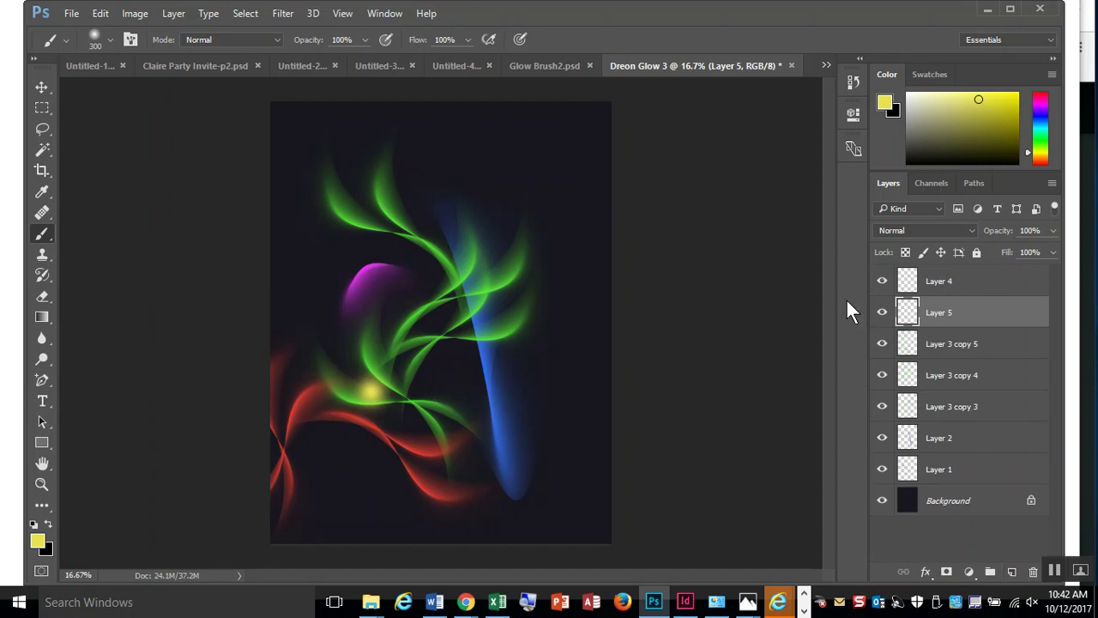
{"action": "left_click", "coordinate": [883, 344]}
{"action": "left_click", "coordinate": [885, 345]}
- On Layer 4, dab three soft yellow glows with a large brush at 52% opacity
{"action": "left_click", "coordinate": [882, 282]}
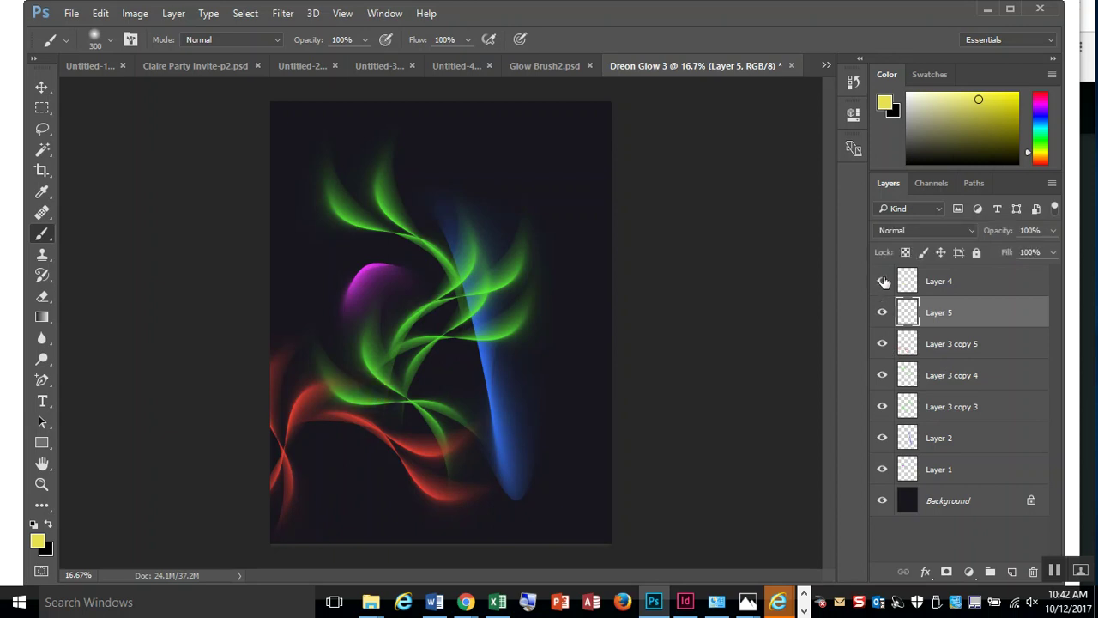
{"action": "left_click", "coordinate": [882, 282]}
{"action": "left_click", "coordinate": [949, 282]}
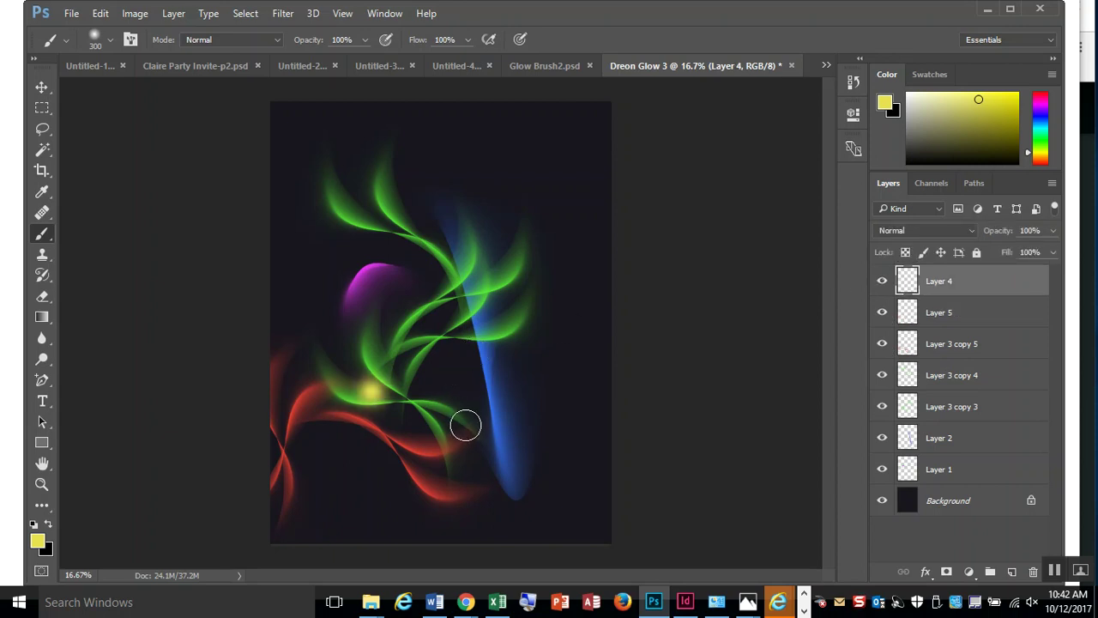
{"action": "key", "text": "bracketright"}
{"action": "key", "text": "bracketright"}
{"action": "key", "text": "bracketright"}
{"action": "left_click", "coordinate": [364, 40]}
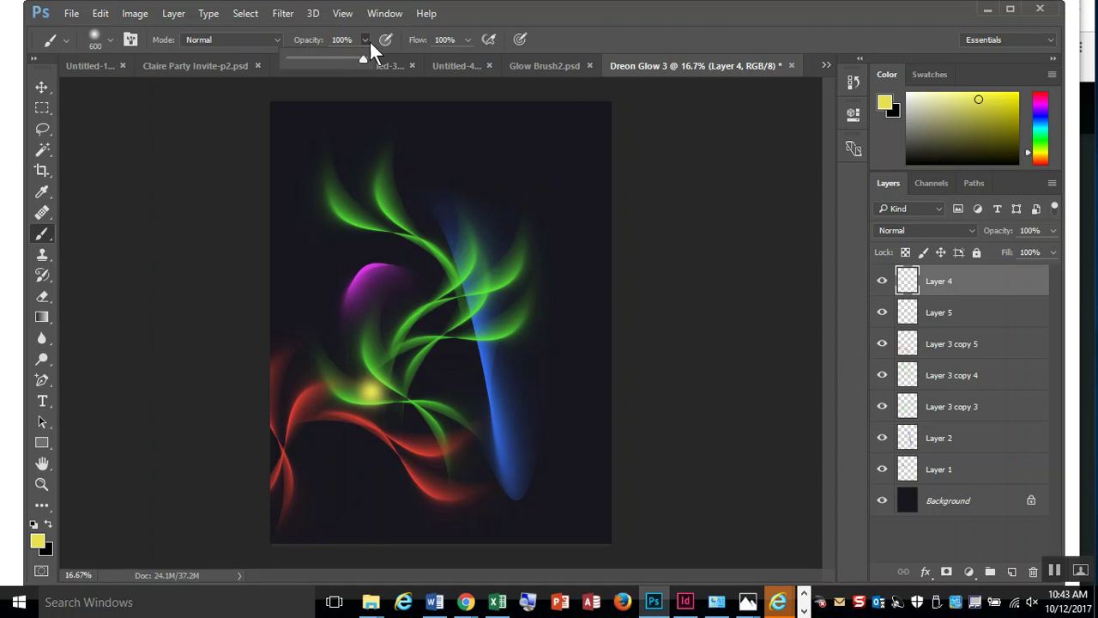
{"action": "left_click_drag", "start_coordinate": [348, 58], "coordinate": [329, 58]}
{"action": "left_click", "coordinate": [421, 360]}
{"action": "left_click", "coordinate": [453, 436]}
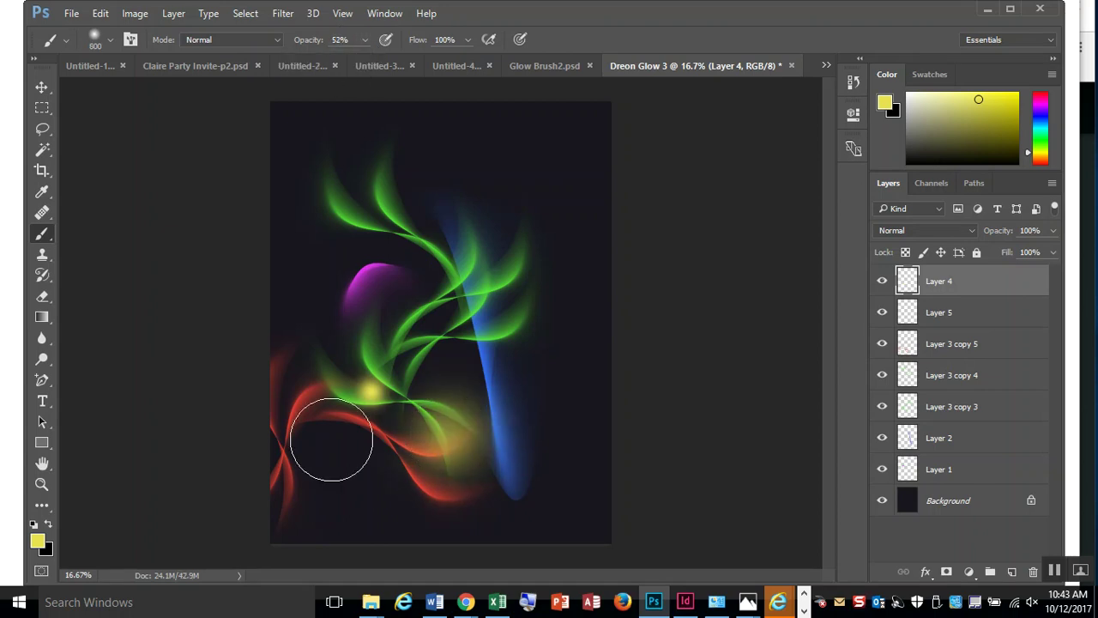
{"action": "left_click", "coordinate": [288, 460]}
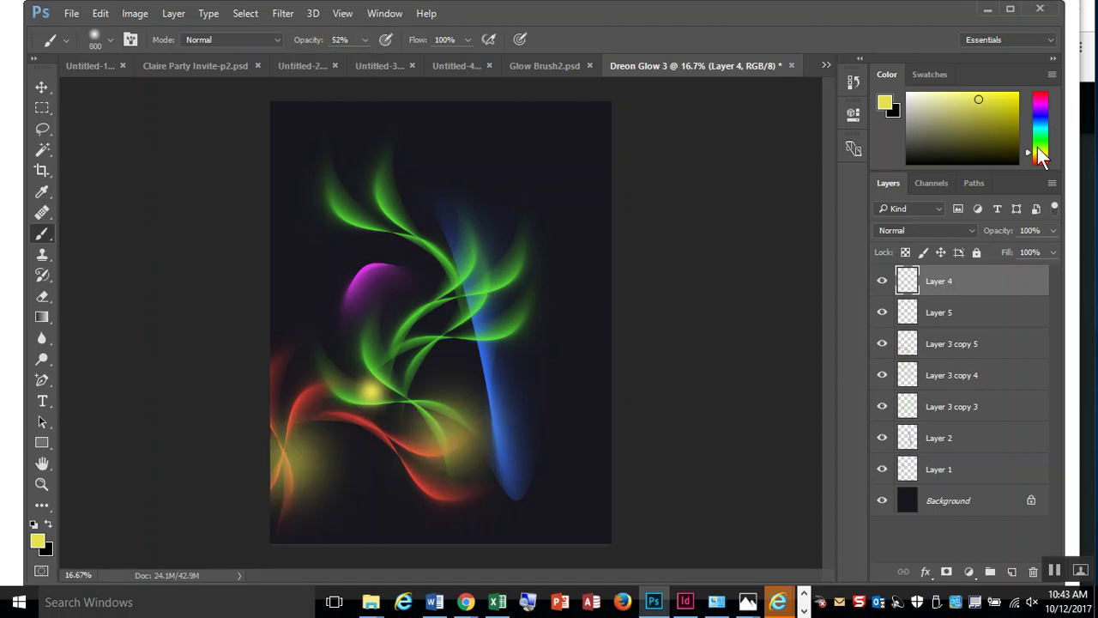
- Switch to a purple colour and smaller brush, then add two purple glow dabs
{"action": "left_click_drag", "start_coordinate": [1028, 147], "coordinate": [1031, 115]}
{"action": "left_click", "coordinate": [988, 122]}
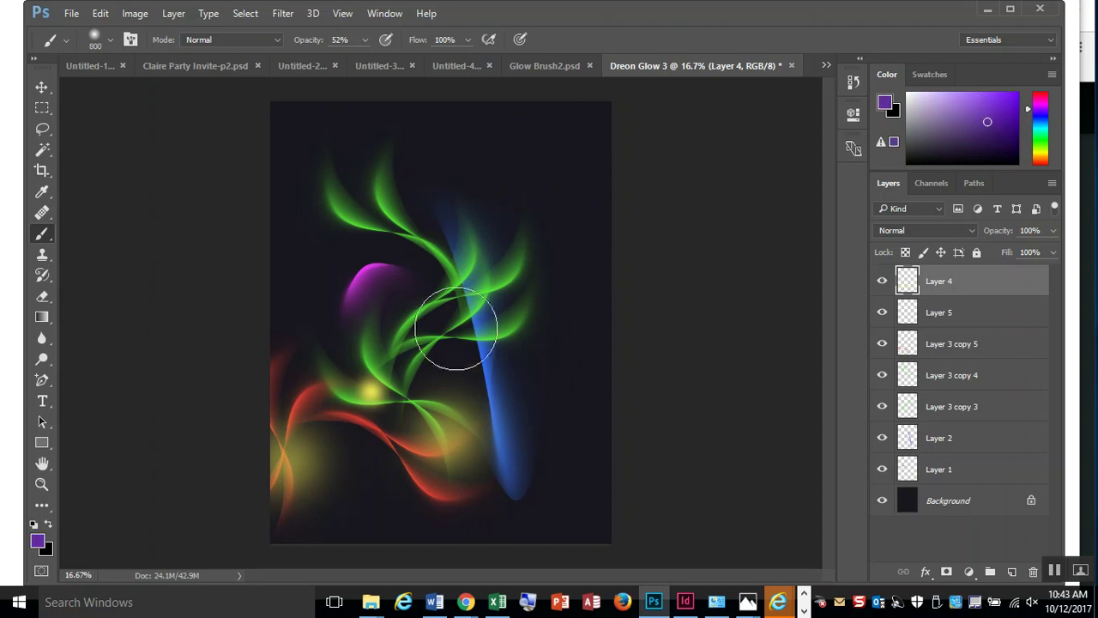
{"action": "key", "text": "["}
{"action": "key", "text": "["}
{"action": "key", "text": "["}
{"action": "key", "text": "["}
{"action": "left_click", "coordinate": [421, 391]}
{"action": "left_click", "coordinate": [364, 451]}
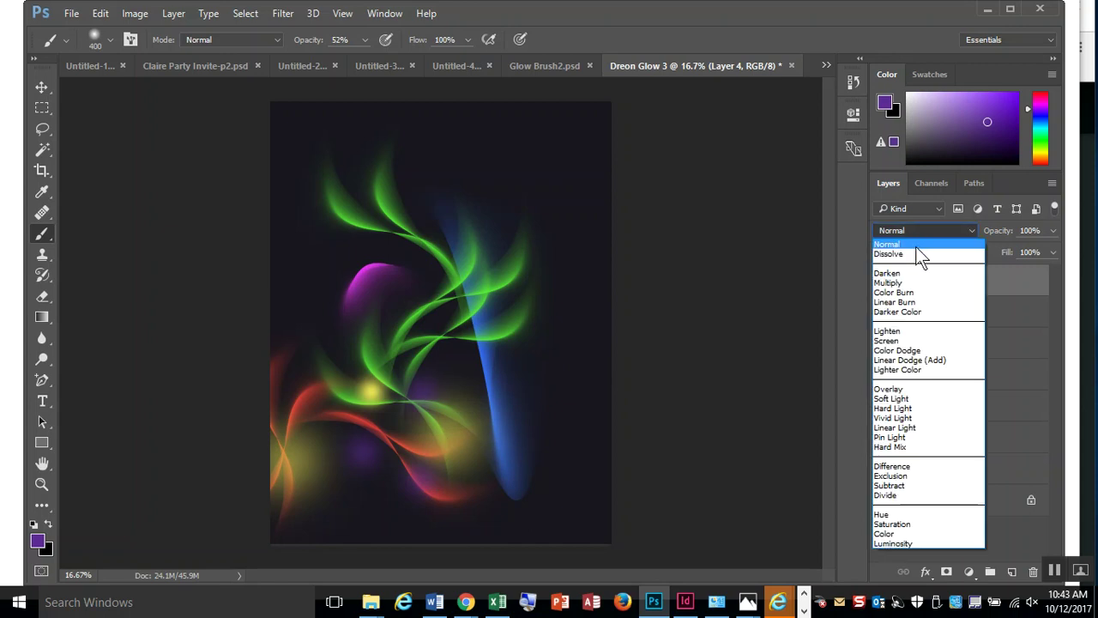
- Set Layer 4 to Screen at 72% opacity and shift its glow dabs up and left
{"action": "left_click", "coordinate": [923, 340]}
{"action": "left_click", "coordinate": [1053, 230]}
{"action": "left_click_drag", "start_coordinate": [1051, 249], "coordinate": [1026, 248]}
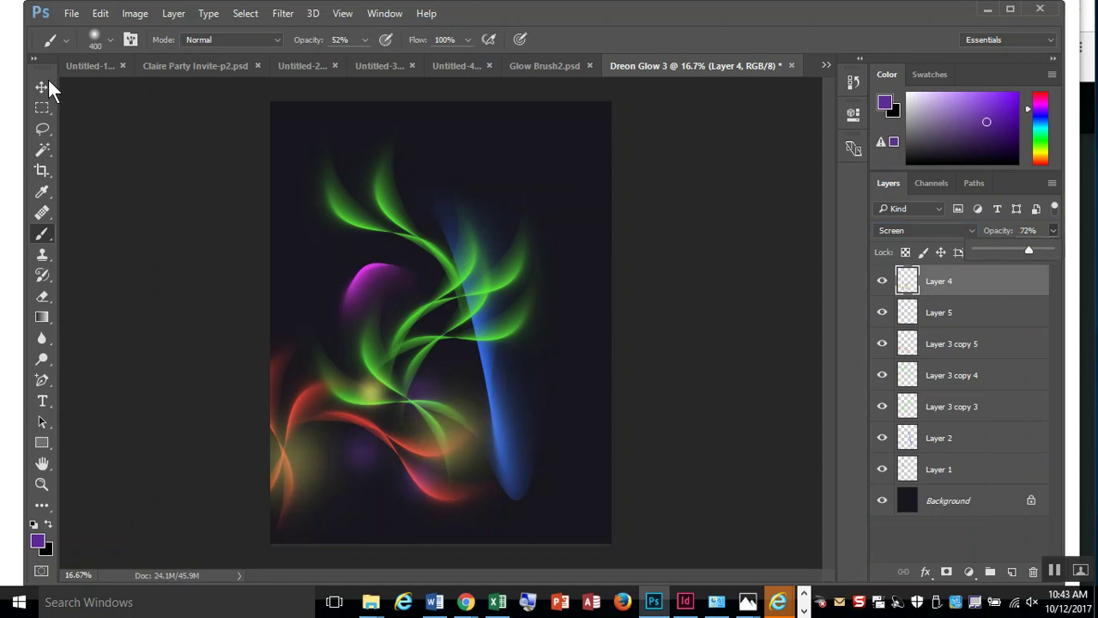
{"action": "left_click", "coordinate": [41, 87]}
{"action": "left_click_drag", "start_coordinate": [394, 407], "coordinate": [366, 402]}
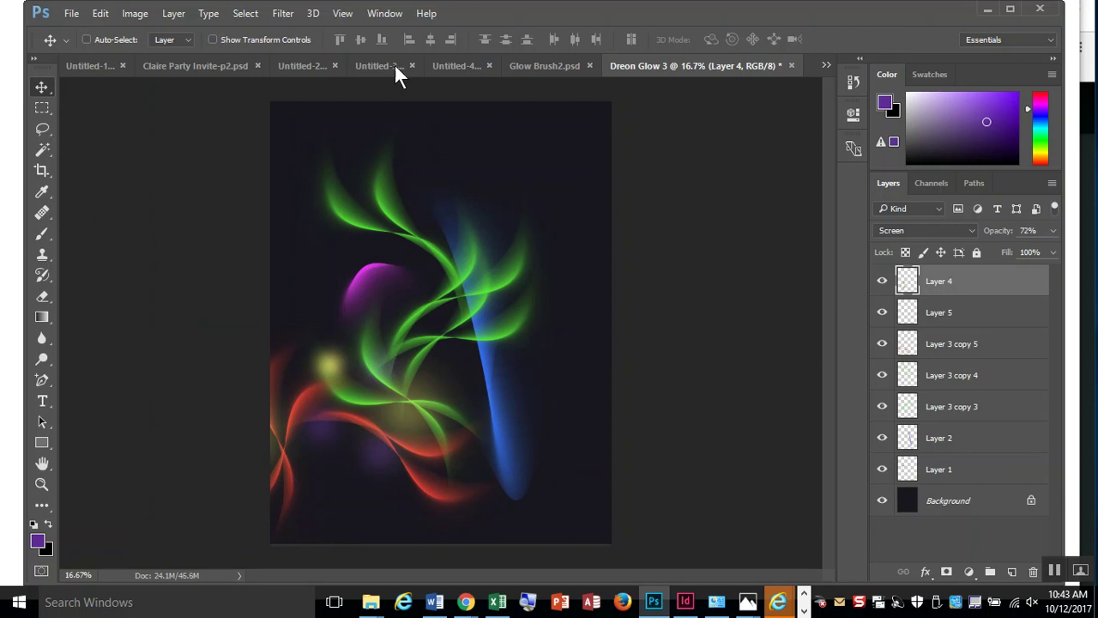
- Apply a Gaussian Blur with a 78.4-pixel radius to Layer 4's yellow and purple dabs
{"action": "left_click", "coordinate": [283, 13]}
{"action": "mouse_move", "coordinate": [350, 194]}
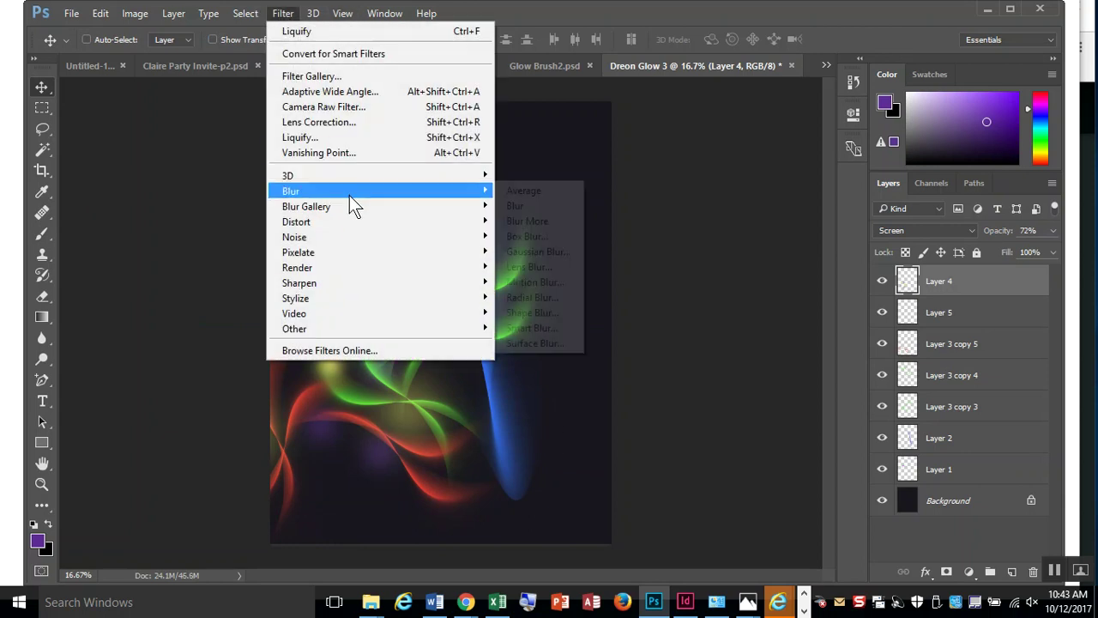
{"action": "left_click", "coordinate": [530, 252]}
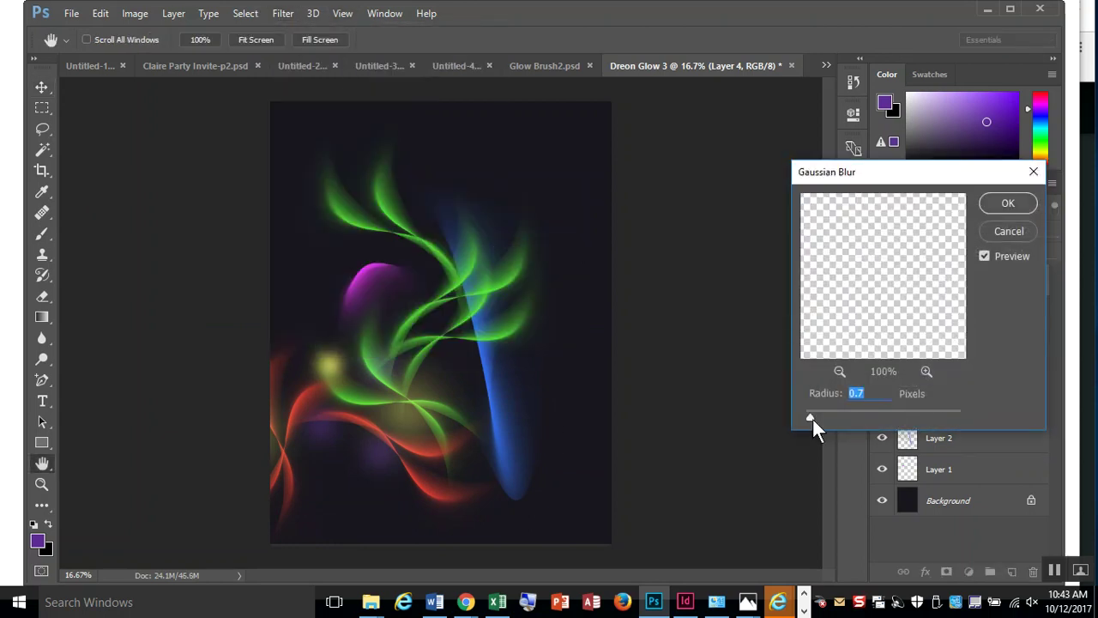
{"action": "left_click_drag", "start_coordinate": [813, 417], "coordinate": [900, 419]}
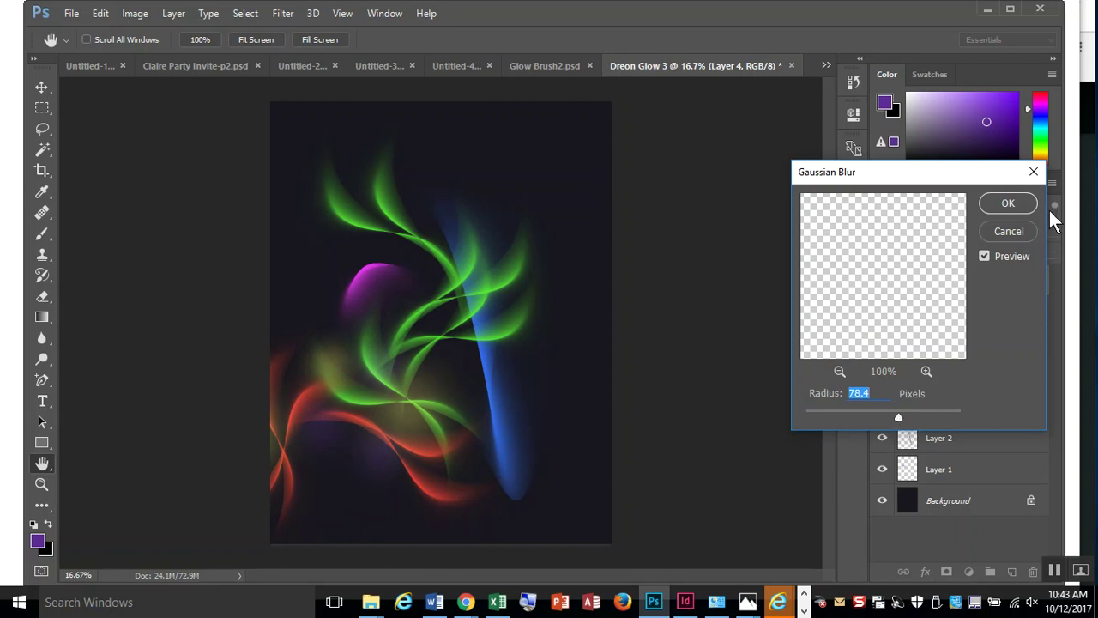
{"action": "left_click", "coordinate": [1008, 204]}
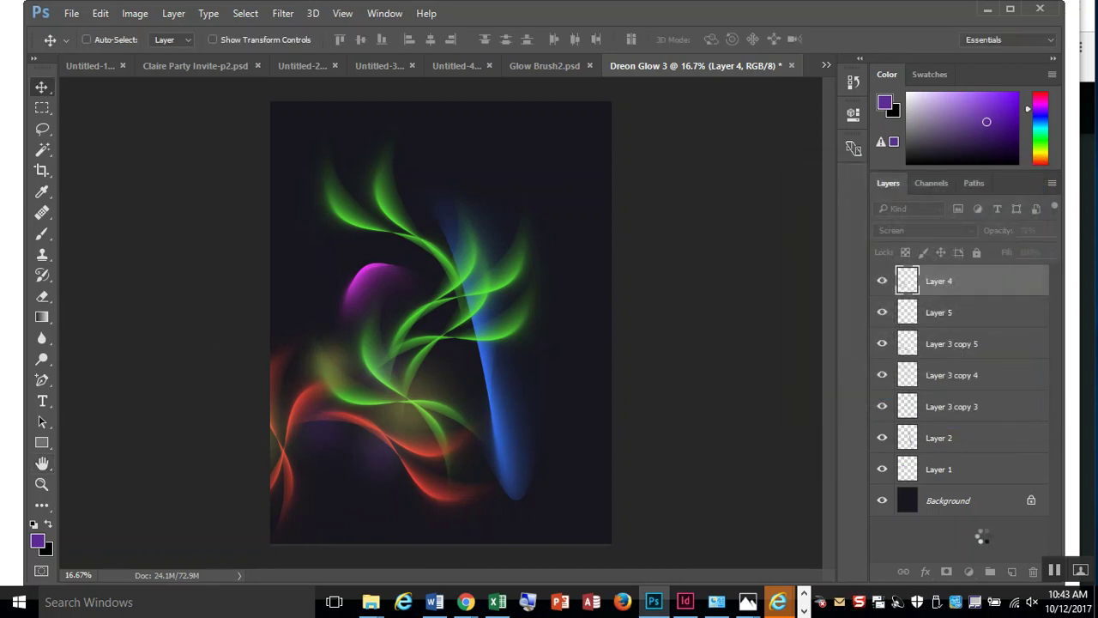